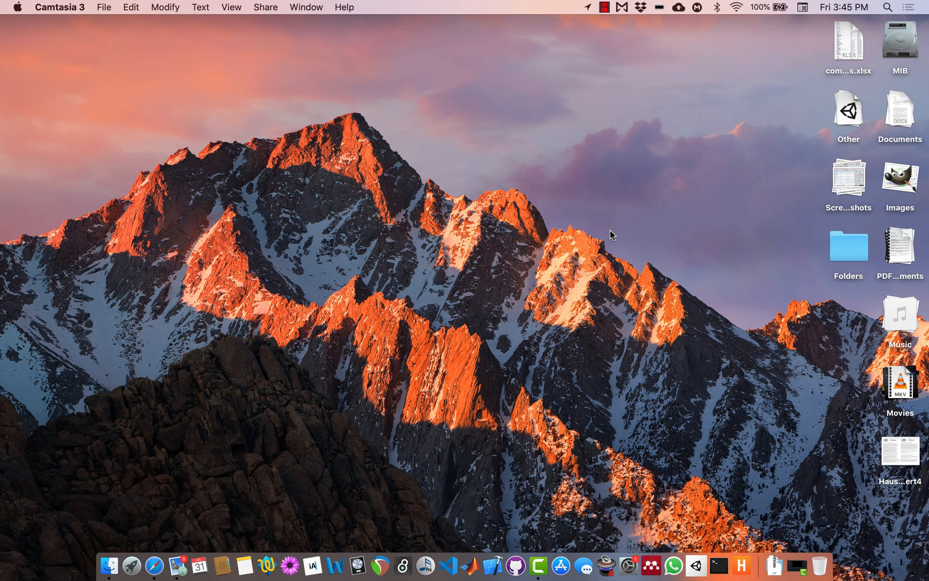
# Step: Switch to NoteAbilityPro and create a new score with a Flute staff and a MaxMSP staff
pyautogui.click(425, 565)
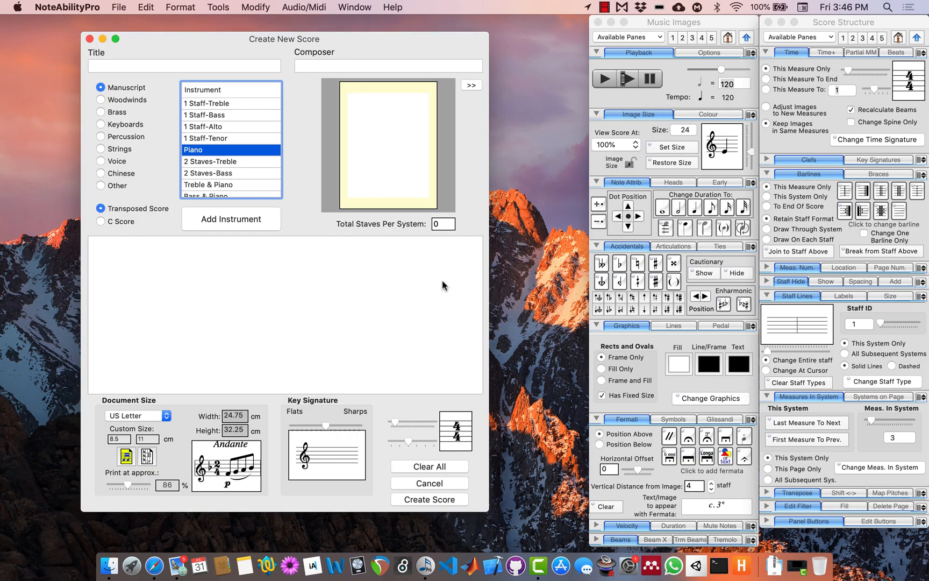
pyautogui.click(100, 99)
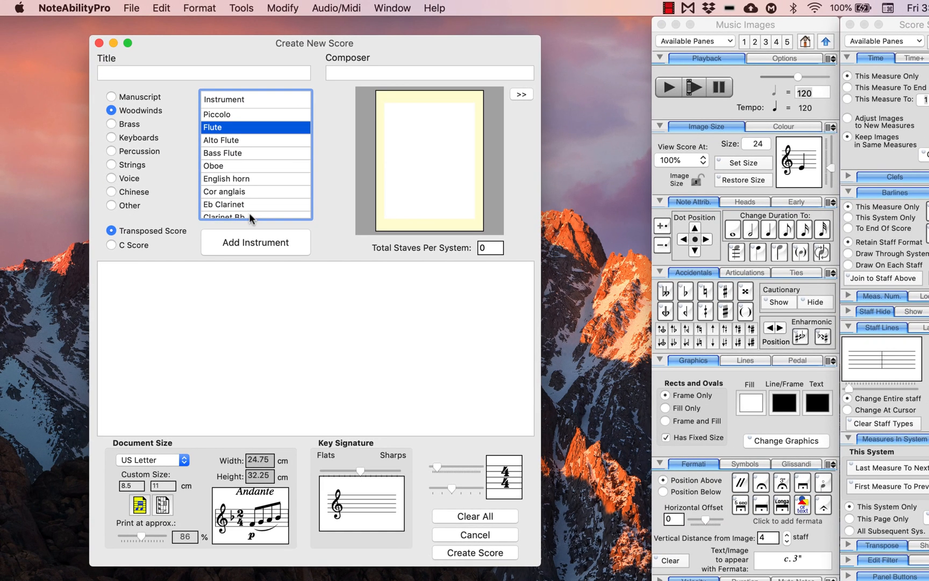
pyautogui.click(250, 243)
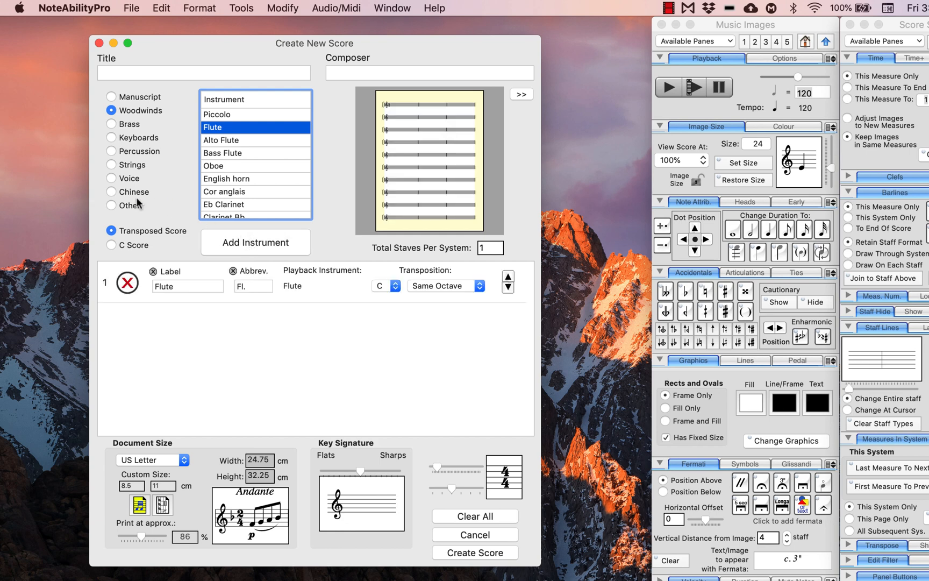
pyautogui.click(135, 206)
pyautogui.click(232, 245)
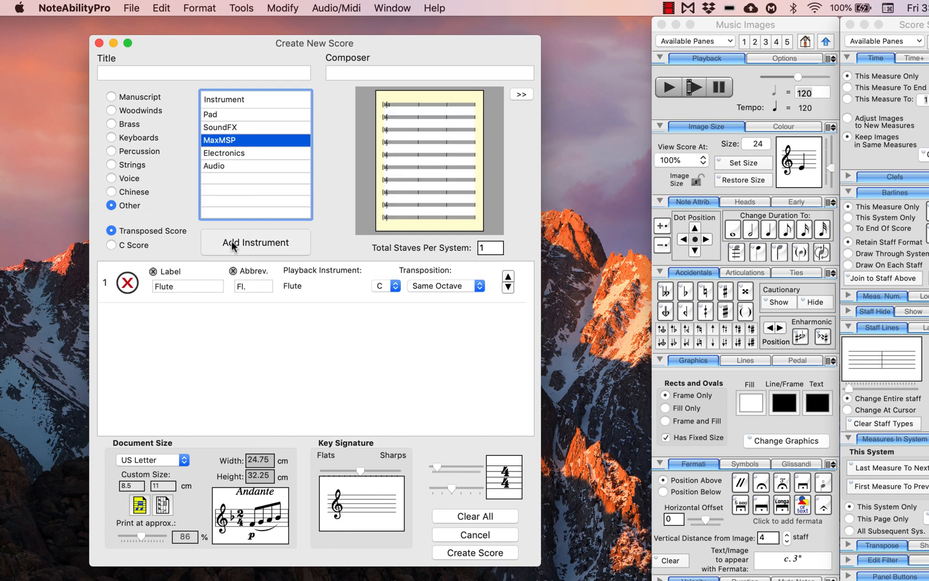
pyautogui.click(142, 536)
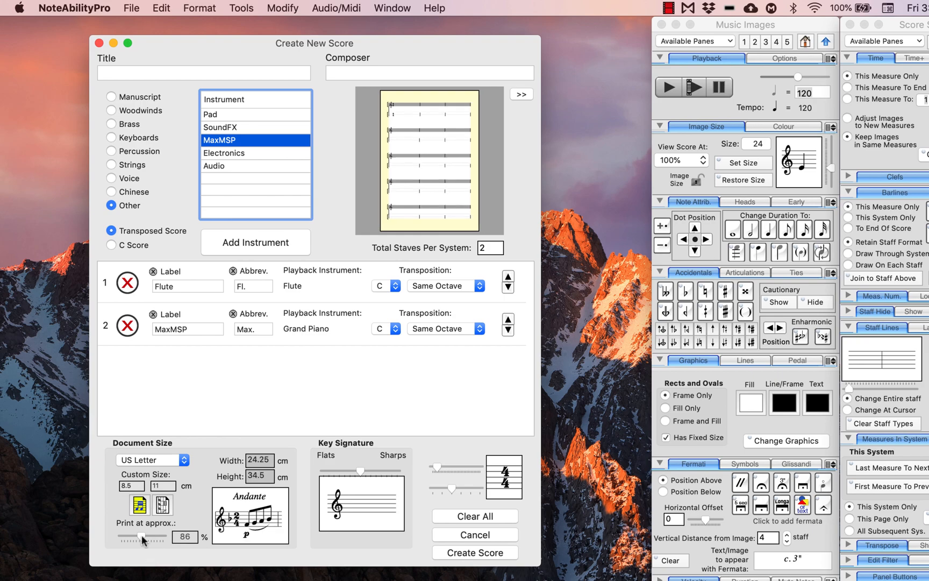
pyautogui.click(474, 552)
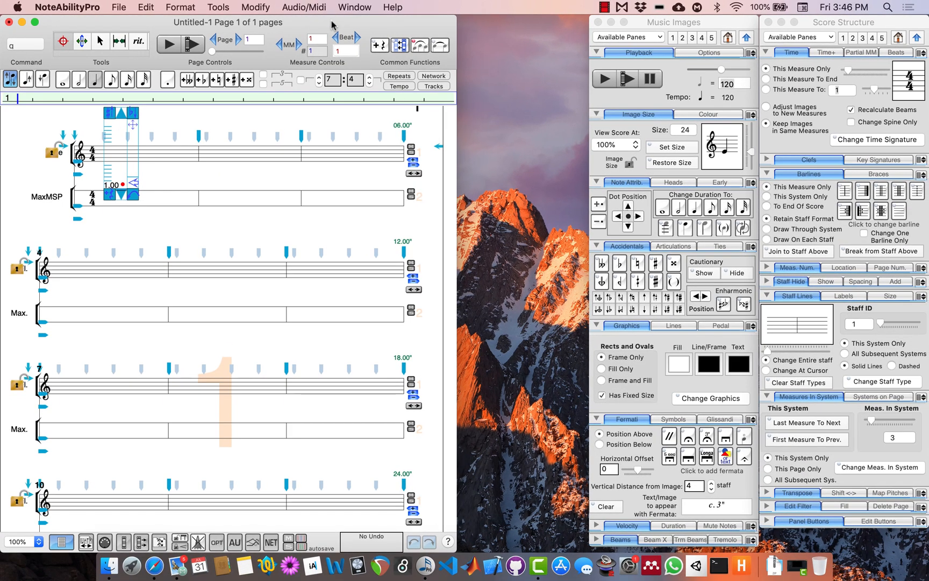
pyautogui.moveTo(332, 25); pyautogui.dragTo(446, 16)
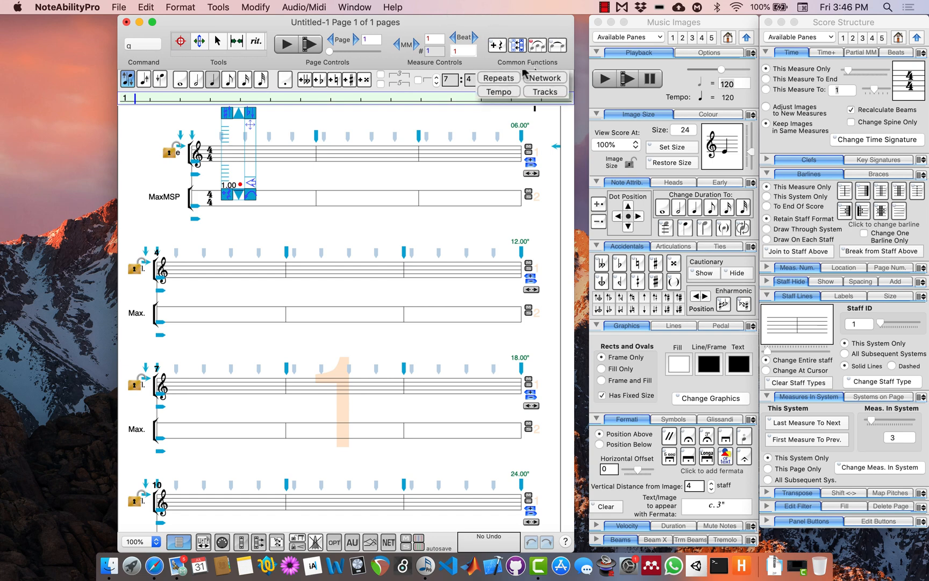
# Step: Set the first network destination's IP address to localhost on port 3000
pyautogui.click(545, 75)
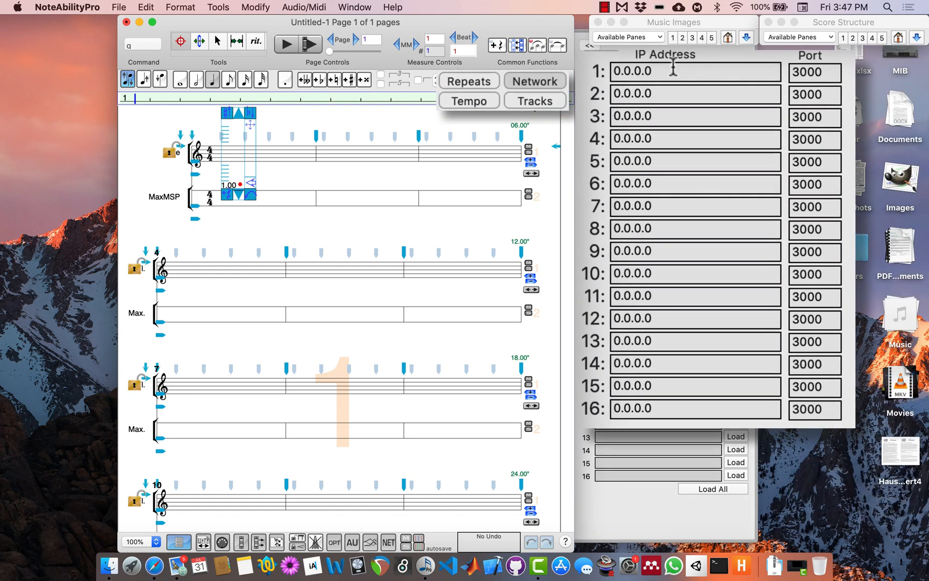
pyautogui.click(675, 70)
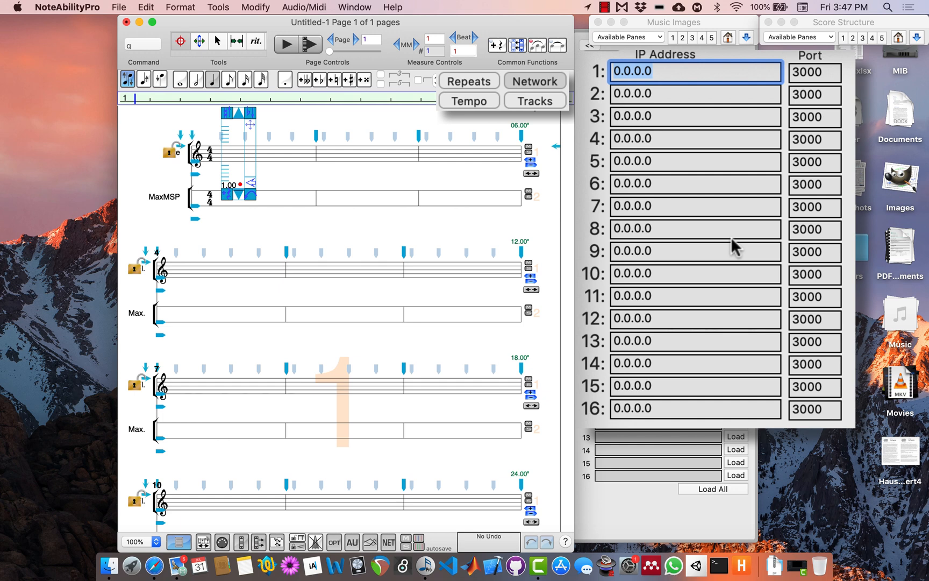
pyautogui.write('localhost')
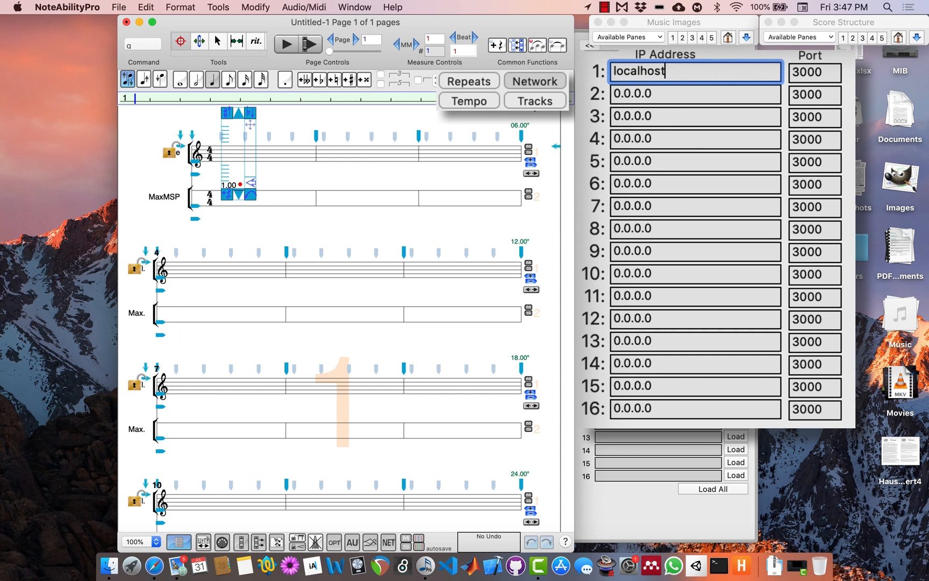
pyautogui.click(828, 76)
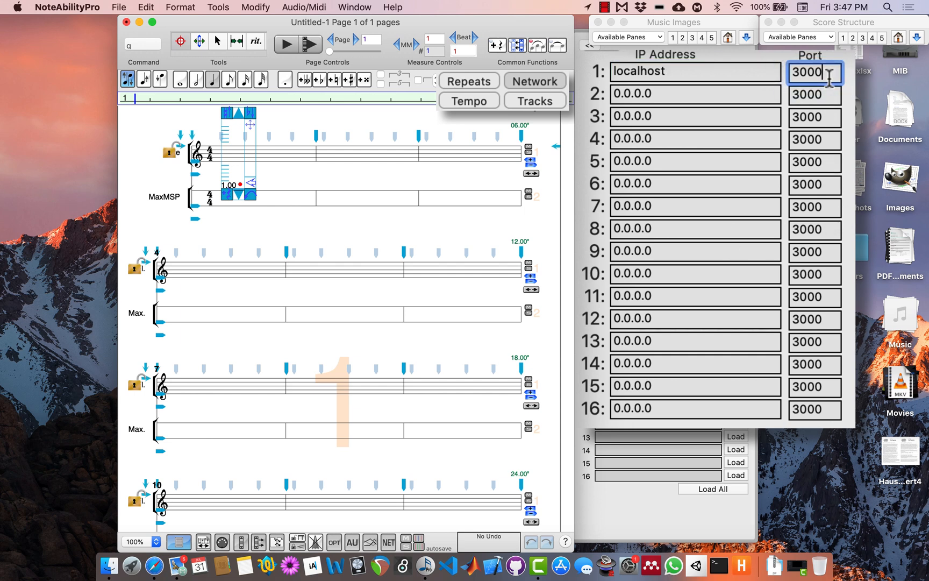
pyautogui.click(596, 52)
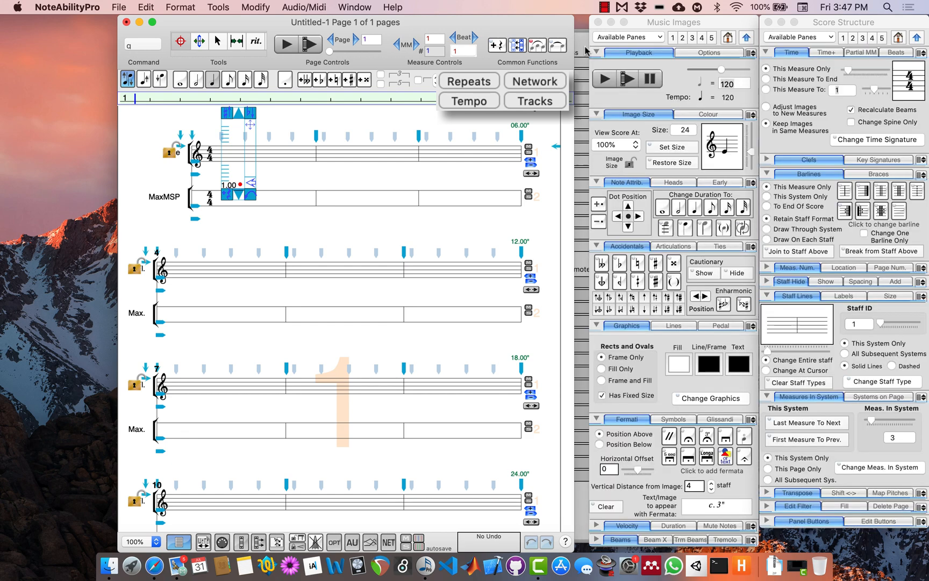
# Step: Route track 2 to network destination 1 and set its output type to Net Message
pyautogui.click(541, 106)
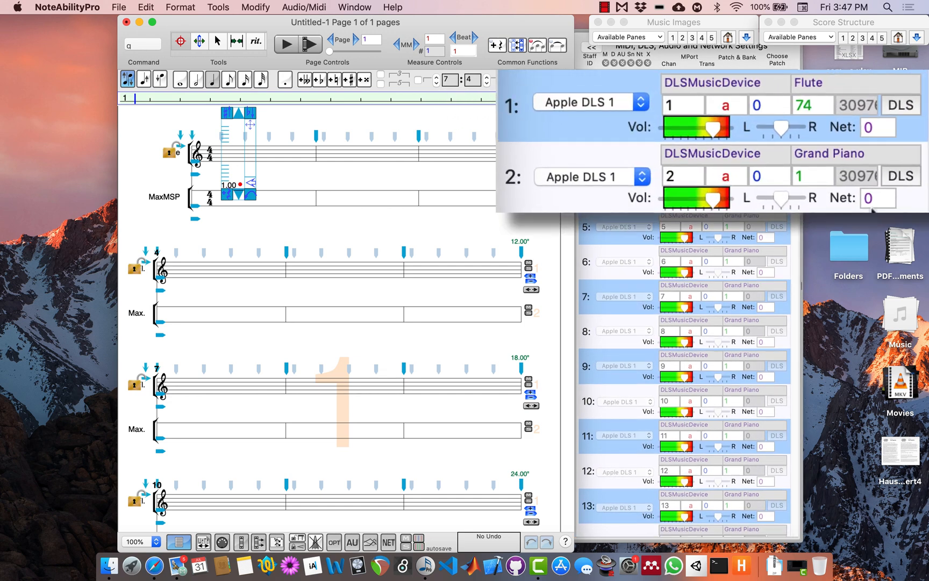
pyautogui.click(872, 198)
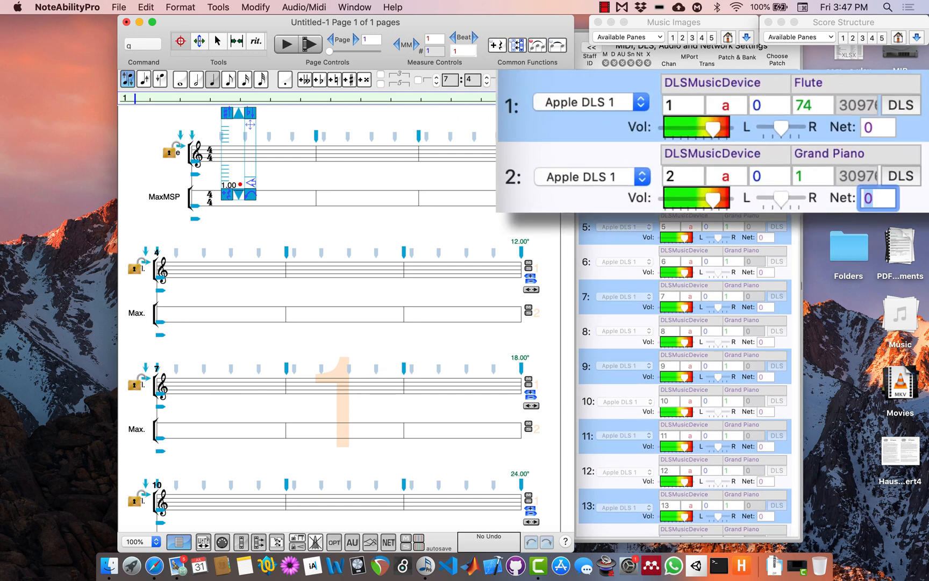
pyautogui.write('1')
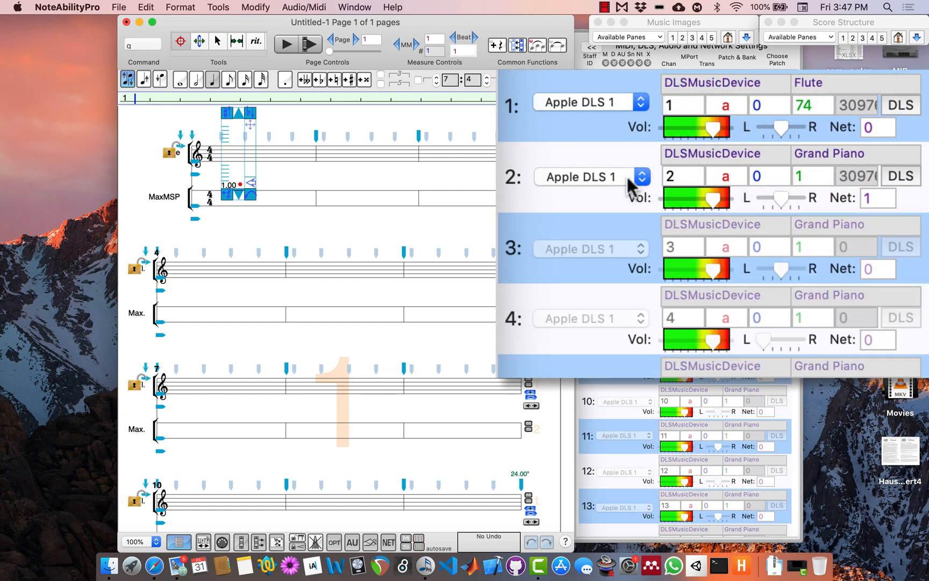
pyautogui.click(634, 179)
pyautogui.click(615, 401)
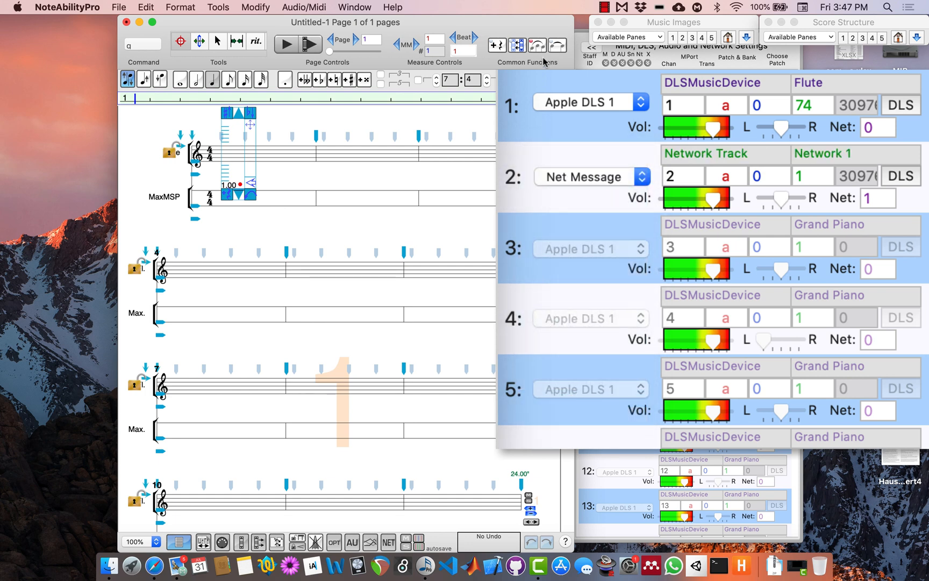
pyautogui.click(549, 86)
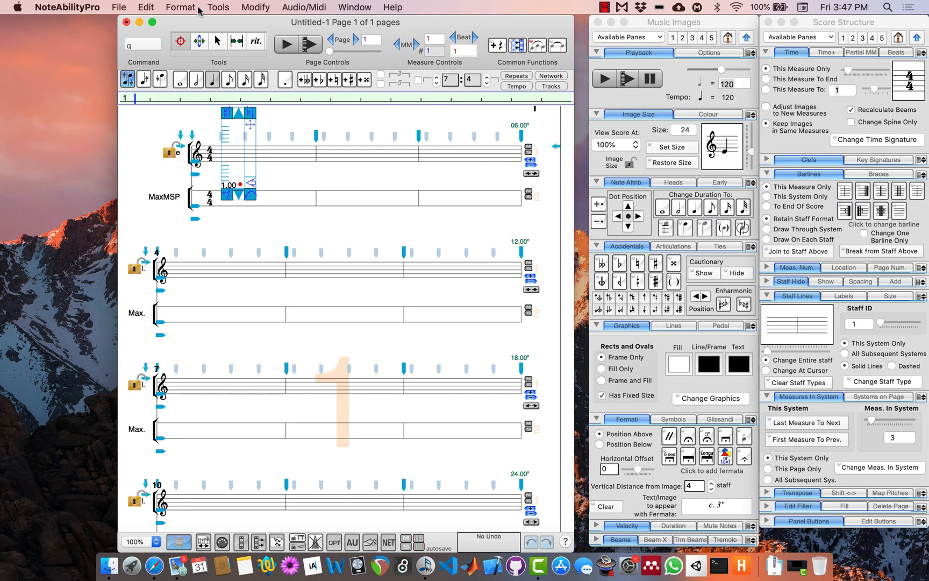
# Step: Set the outgoing network message format to udpreceive in the Network Port Panel
pyautogui.click(217, 7)
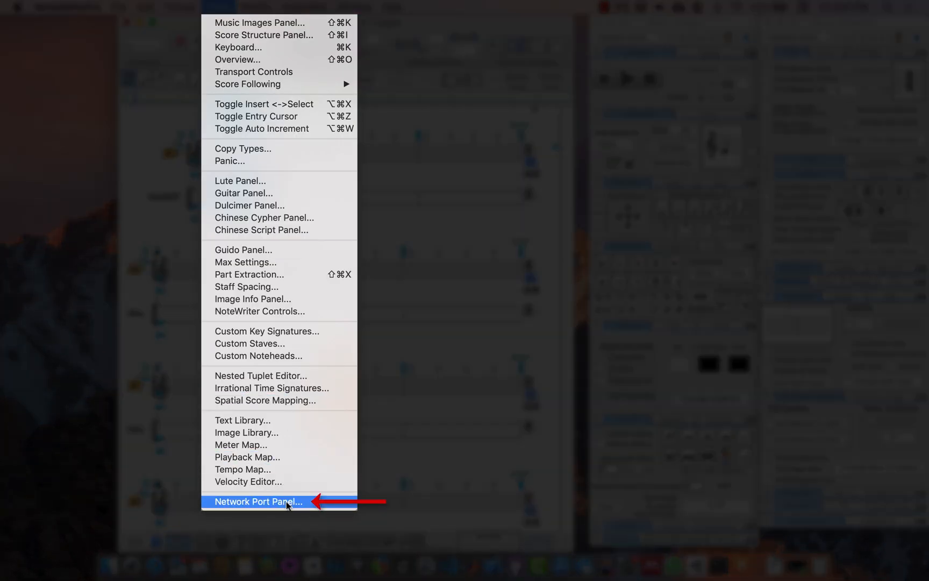
pyautogui.click(325, 502)
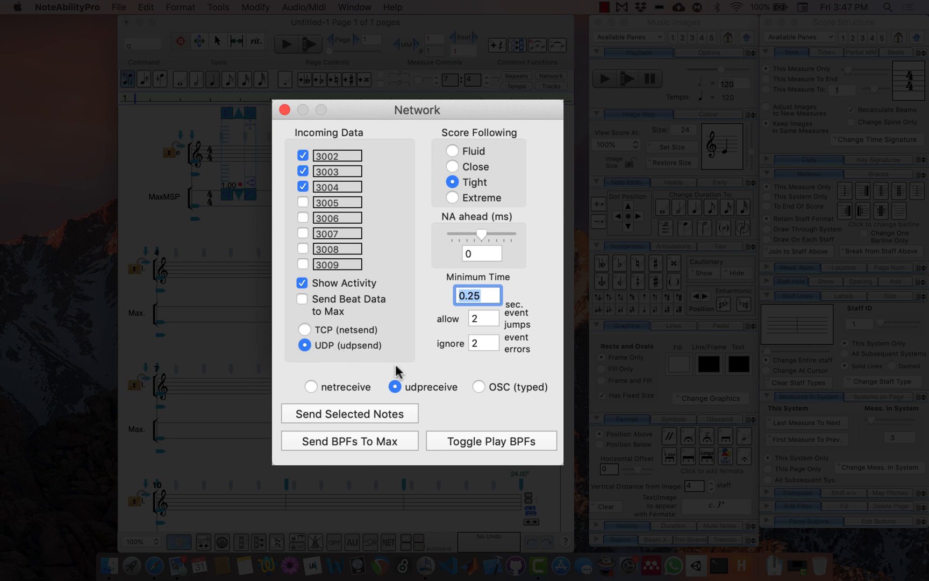
pyautogui.click(408, 385)
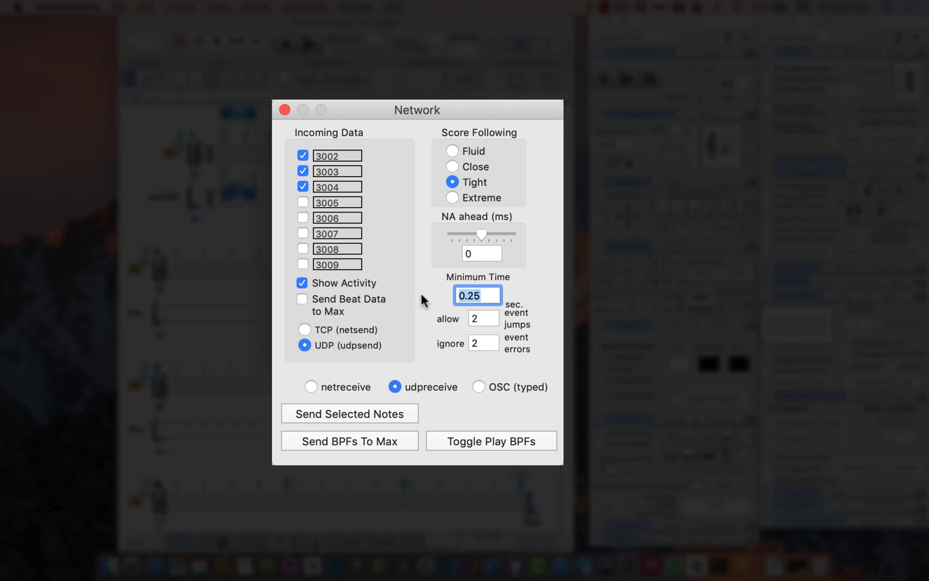
pyautogui.click(478, 385)
pyautogui.click(442, 387)
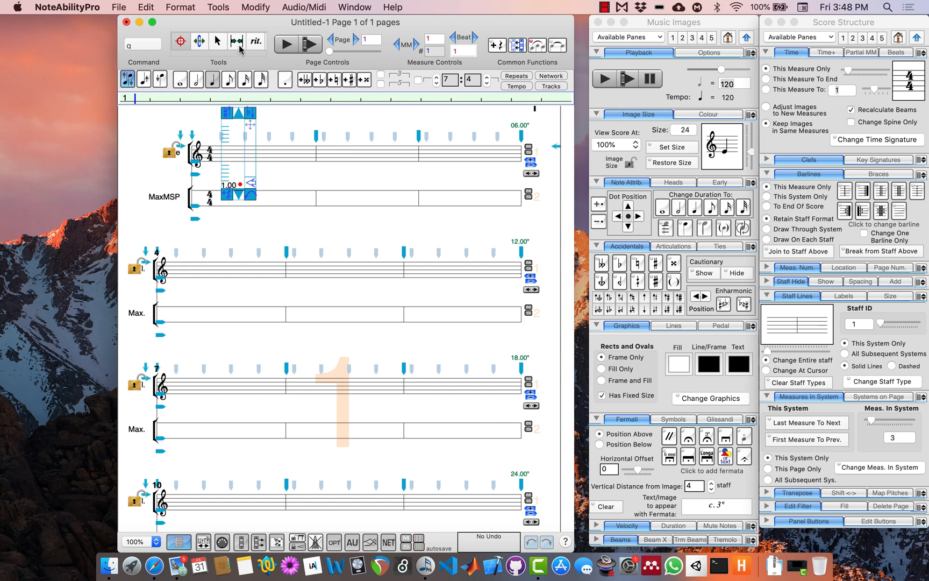
# Step: Add the Max message "testing!!" near beat 3 of measure 1 on the MaxMSP staff and shift it slightly upward to position 3.023
pyautogui.hscroll(5, 240, 44)
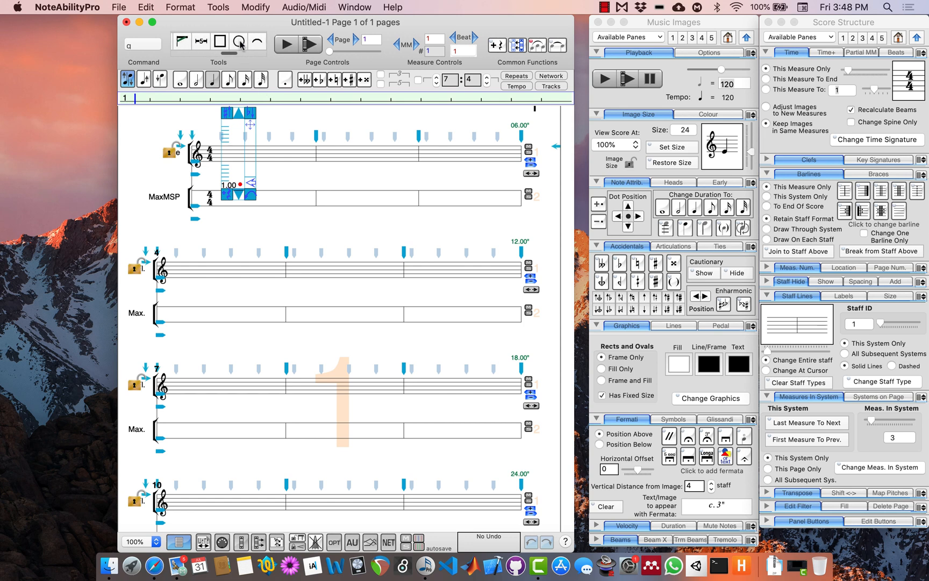
pyautogui.hscroll(2, 240, 44)
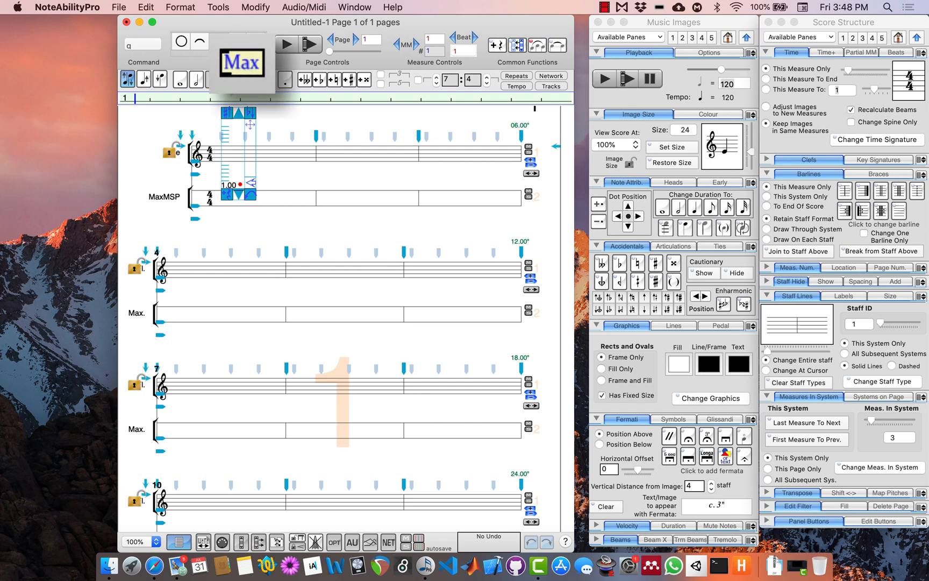
pyautogui.click(291, 186)
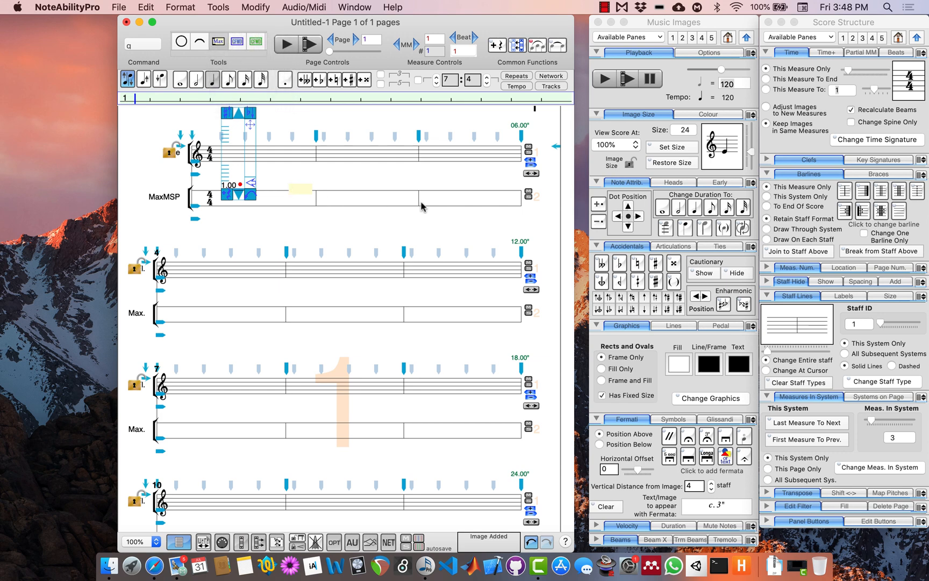
pyautogui.write('testing!!')
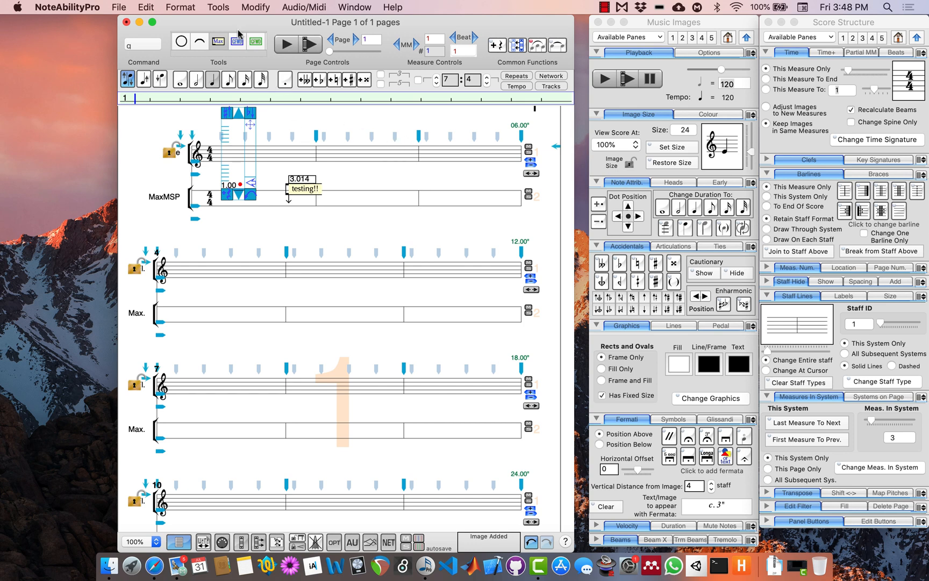
pyautogui.hscroll(-3, 239, 34)
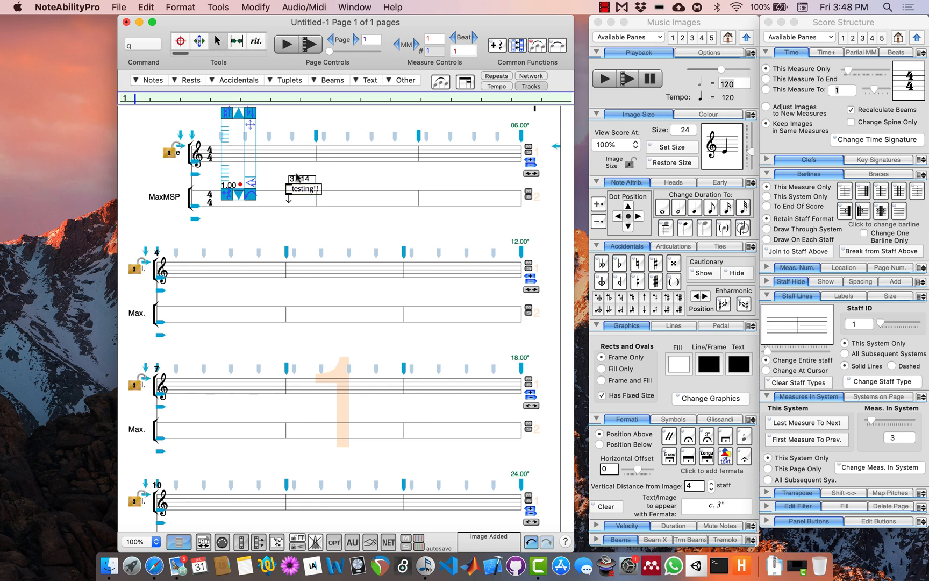
pyautogui.moveTo(302, 191); pyautogui.dragTo(306, 180)
# Step: Switch to Max and create a udpreceive 3000 object in the empty patch
pyautogui.click(403, 565)
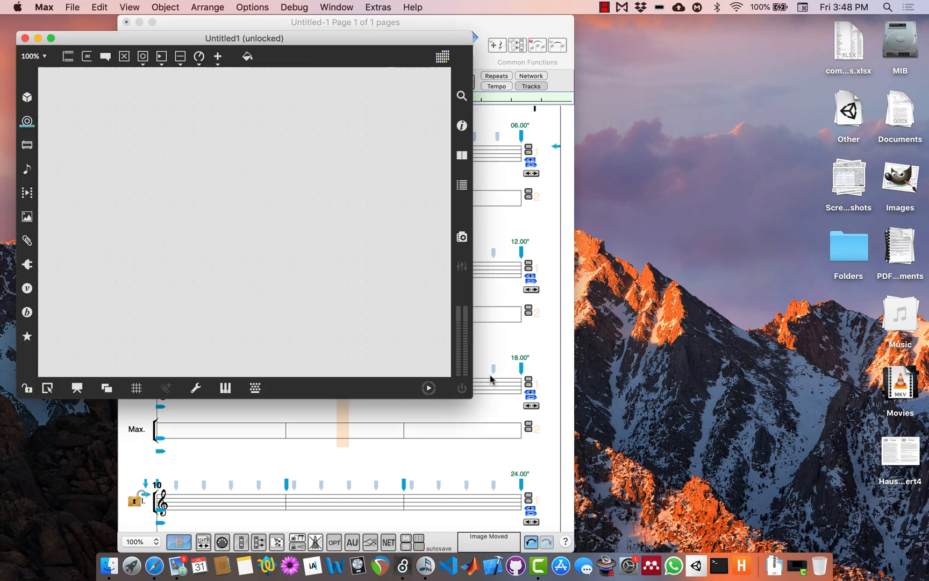
pyautogui.moveTo(149, 35); pyautogui.dragTo(338, 149)
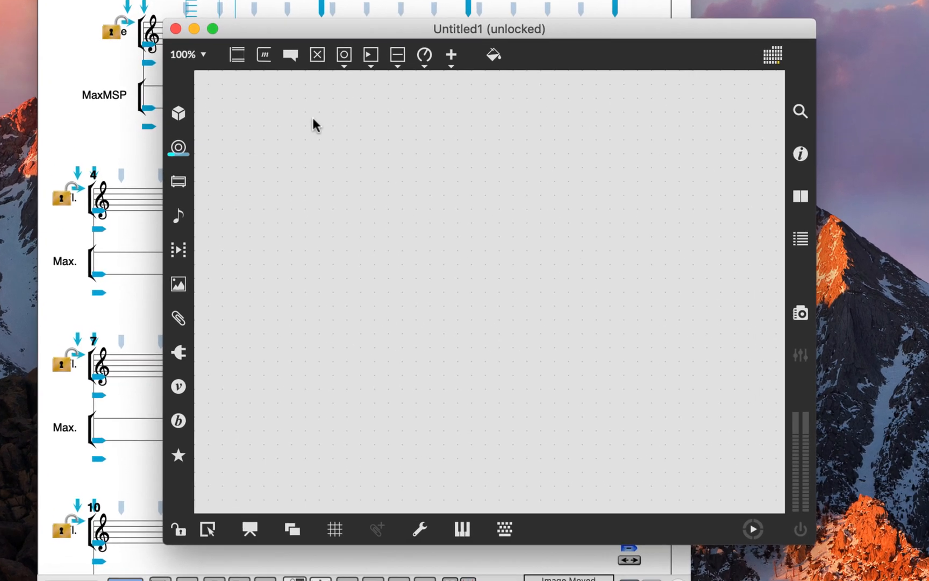
pyautogui.write('n')
pyautogui.write('udp')
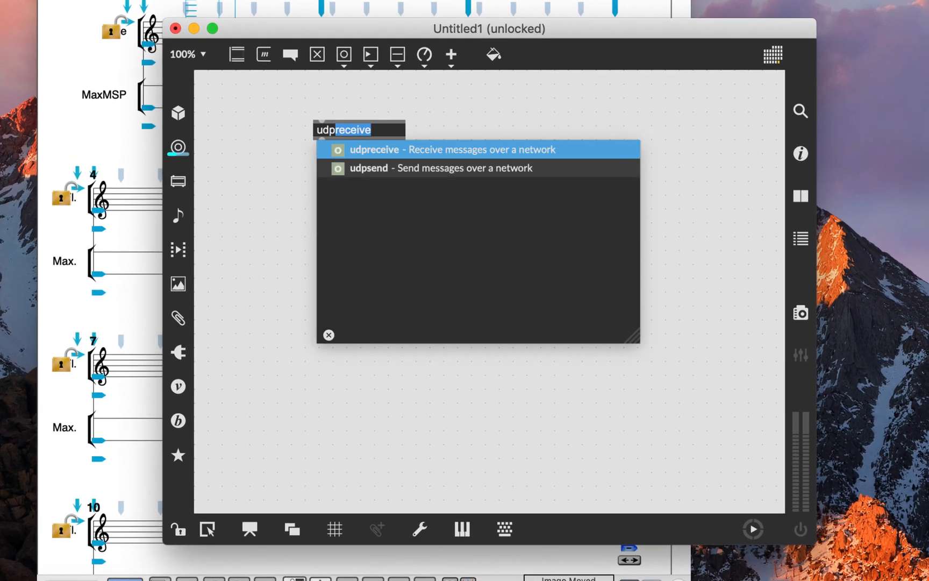
pyautogui.write('receive 3000')
pyautogui.press('Return')
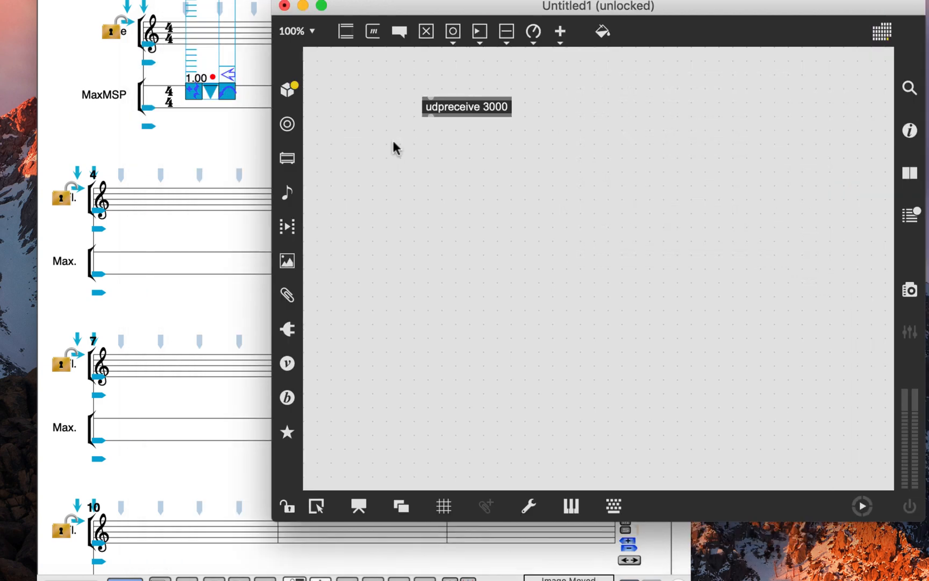
# Step: Add a wide message box below udpreceive 3000 with its right inlet connected to that object's outlet, and lock the patch
pyautogui.press('n')
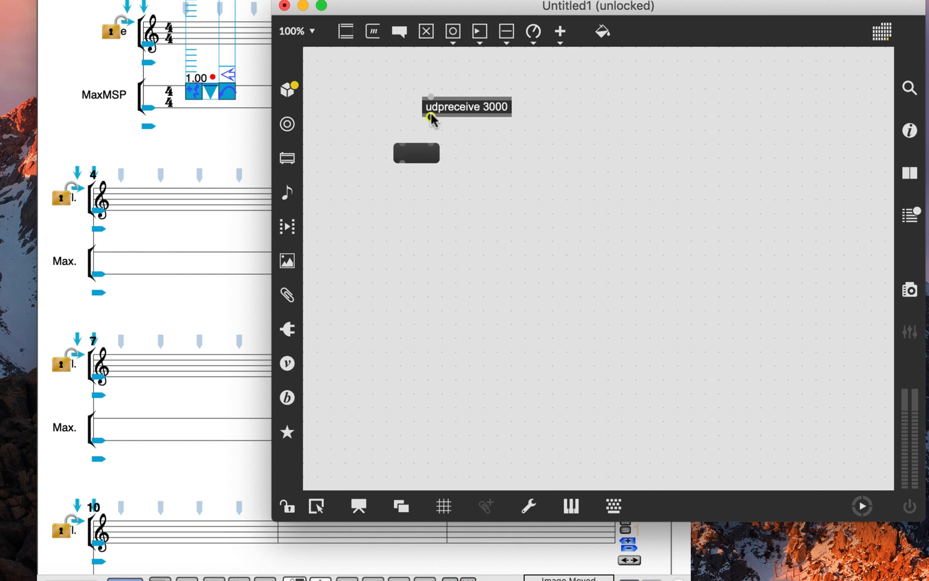
pyautogui.moveTo(431, 115); pyautogui.dragTo(602, 167)
pyautogui.press('super+e')
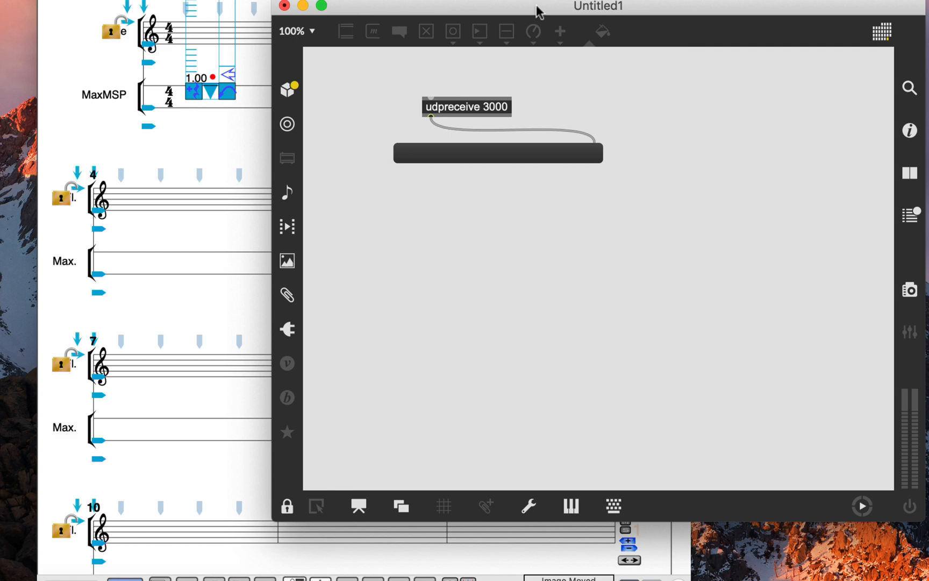
# Step: Arrange the patch and score windows so both can be seen, and play the score past the "testing!!" message before stopping playback
pyautogui.moveTo(538, 11); pyautogui.dragTo(666, 104)
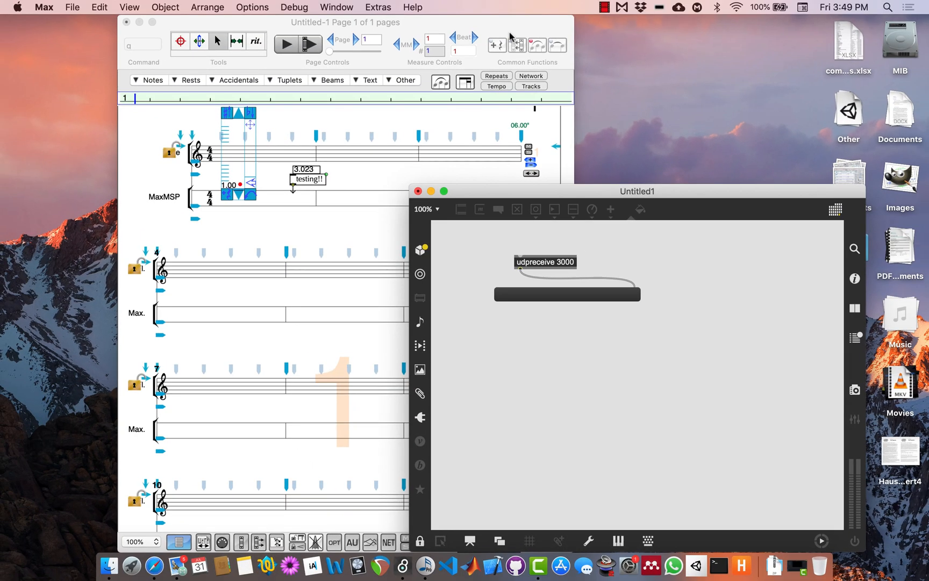
pyautogui.moveTo(520, 15); pyautogui.dragTo(418, 15)
pyautogui.click(187, 44)
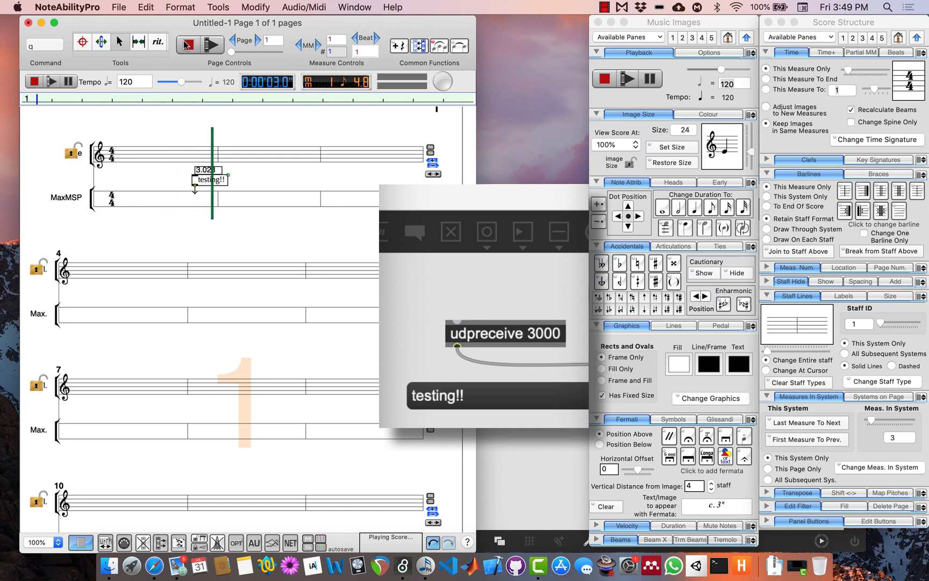
pyautogui.click(187, 45)
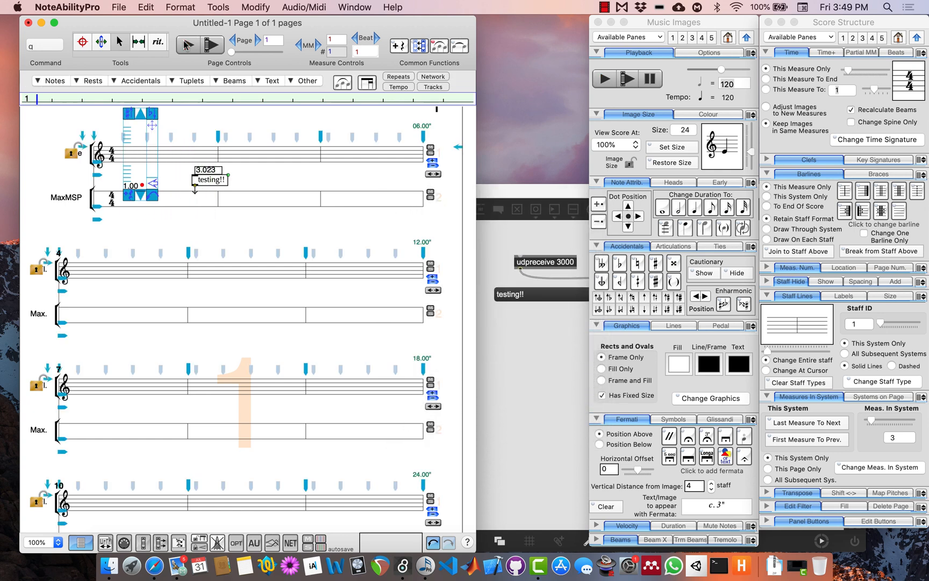
# Step: Replace the "testing!!" message on the MaxMSP staff with "60 120 2000" at position 1.717 of measure 1, and play the score
pyautogui.click(501, 365)
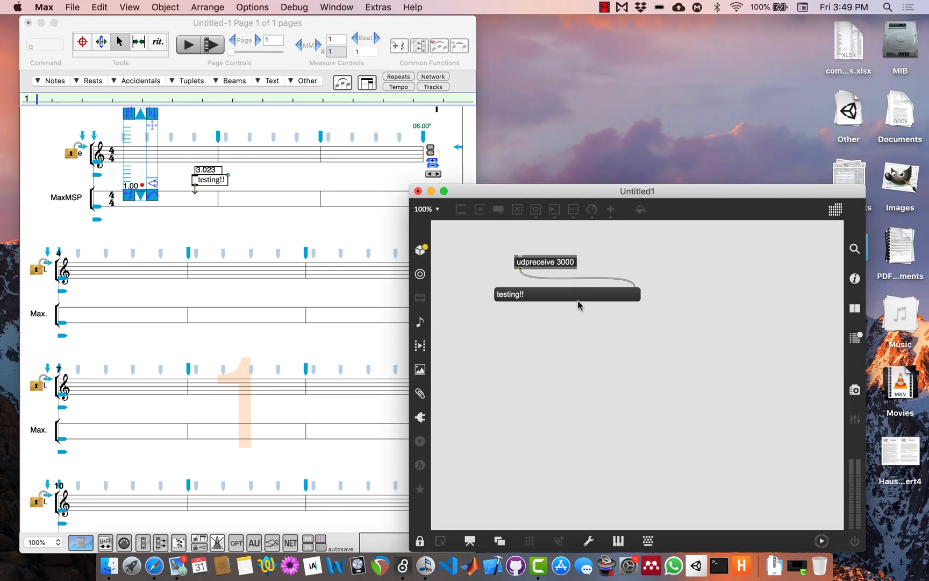
pyautogui.click(248, 245)
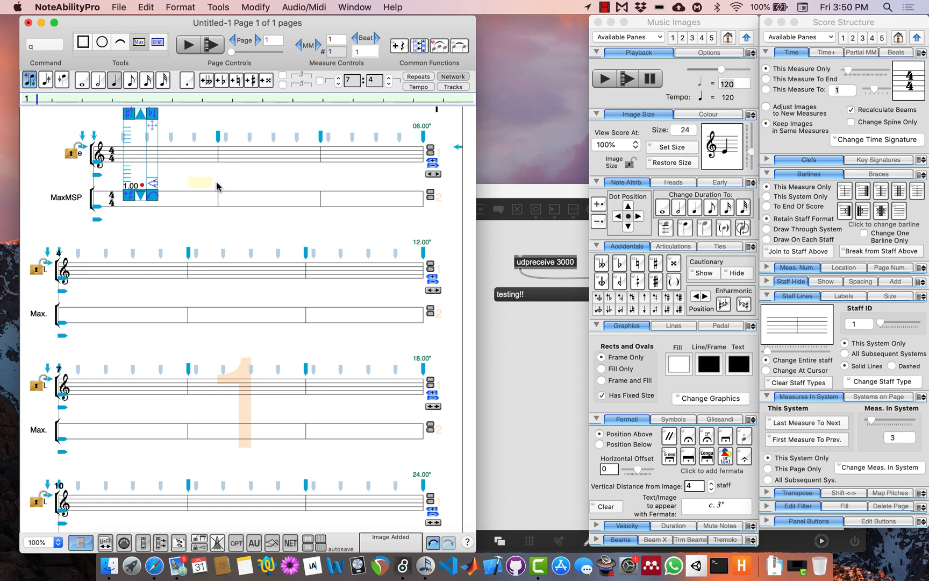
pyautogui.write('60 12')
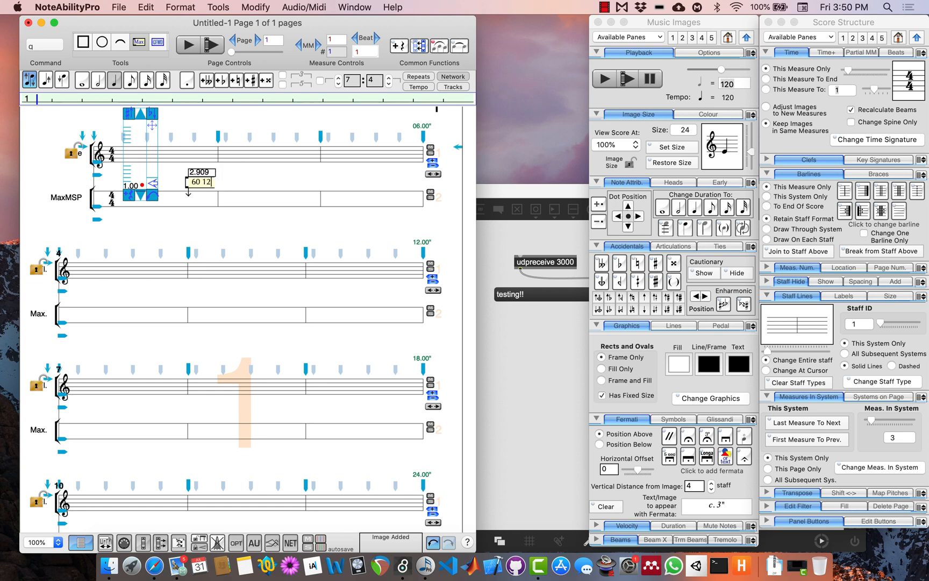
pyautogui.write('0 2000')
pyautogui.scroll(3, 120, 41)
pyautogui.click(119, 42)
pyautogui.moveTo(208, 183); pyautogui.dragTo(183, 183)
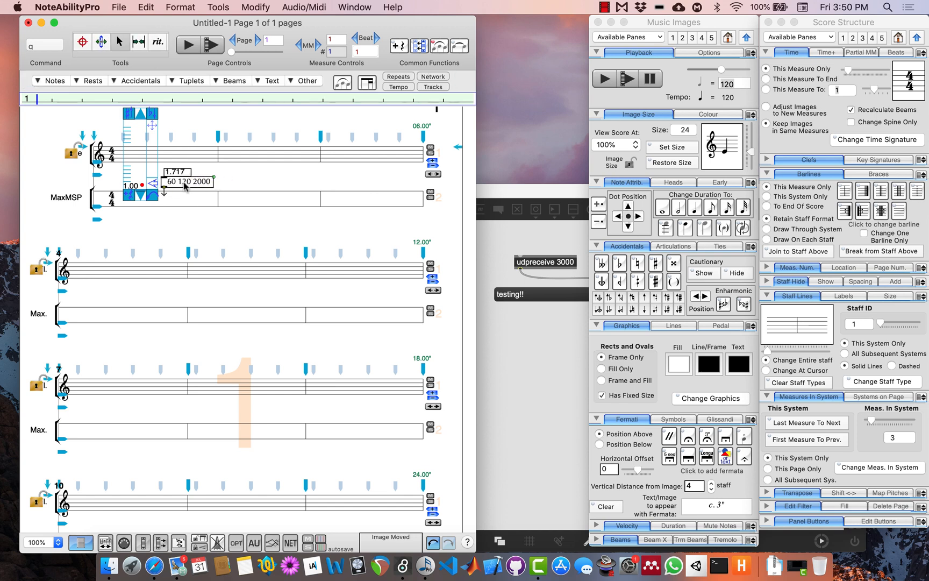
pyautogui.click(180, 46)
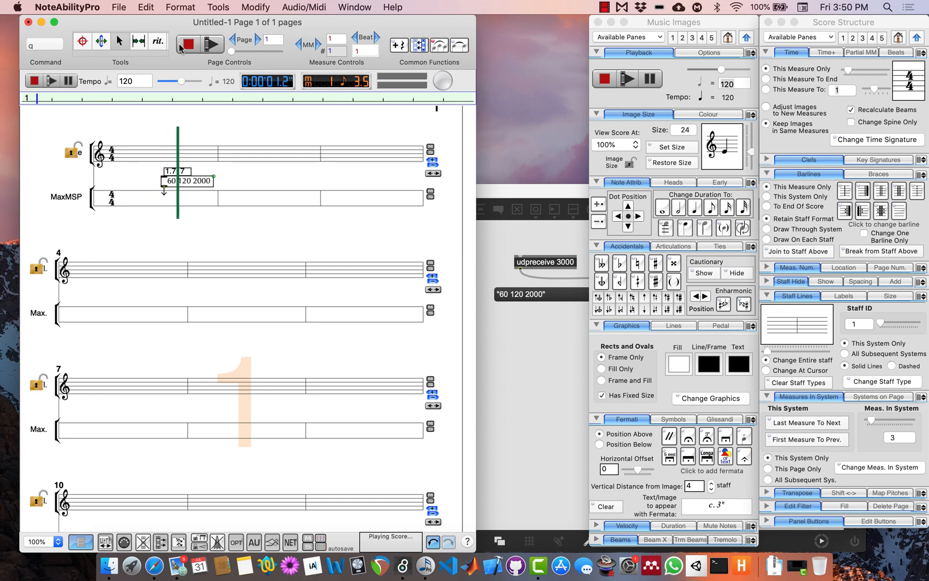
# Step: Switch to the Max patch, insert a fromsymbol object between udpreceive 3000 and the message box, and lock the patch
pyautogui.click(501, 249)
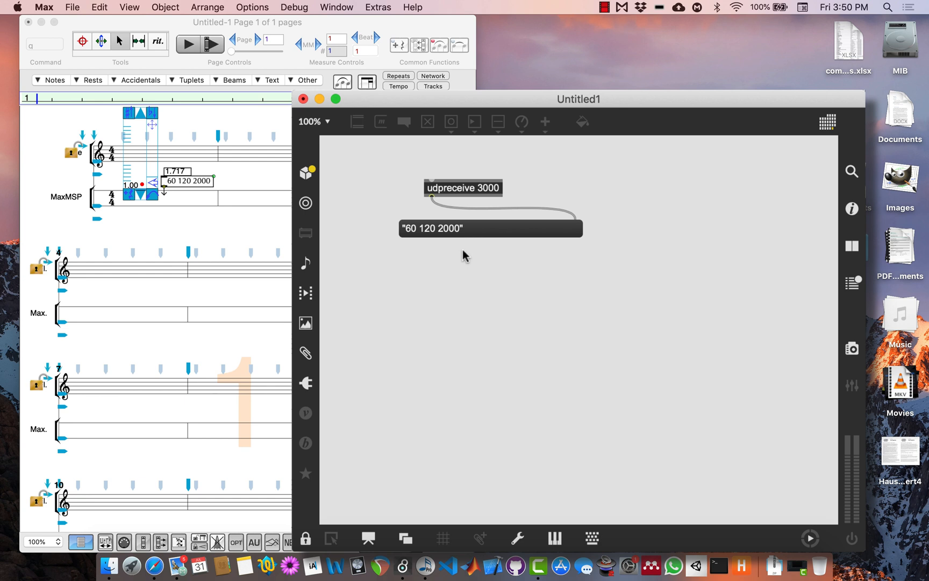
pyautogui.press('super+e')
pyautogui.write('nf')
pyautogui.write('romsy')
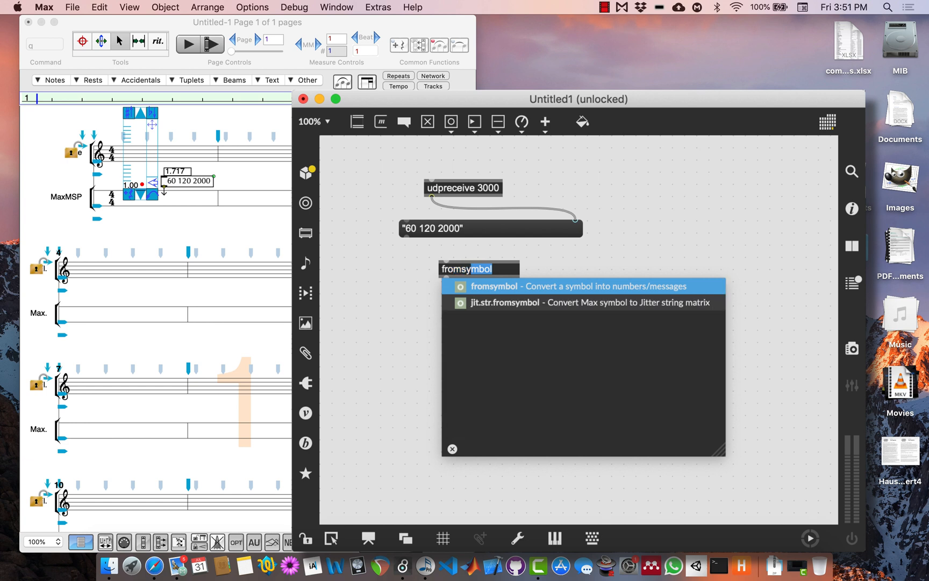
pyautogui.press('Return')
pyautogui.moveTo(452, 230)
pyautogui.mouseDown()
pyautogui.moveTo(452, 241)
pyautogui.moveTo(640, 211)
pyautogui.moveTo(546, 220)
pyautogui.moveTo(456, 211)
pyautogui.mouseUp()
pyautogui.press('super+e')
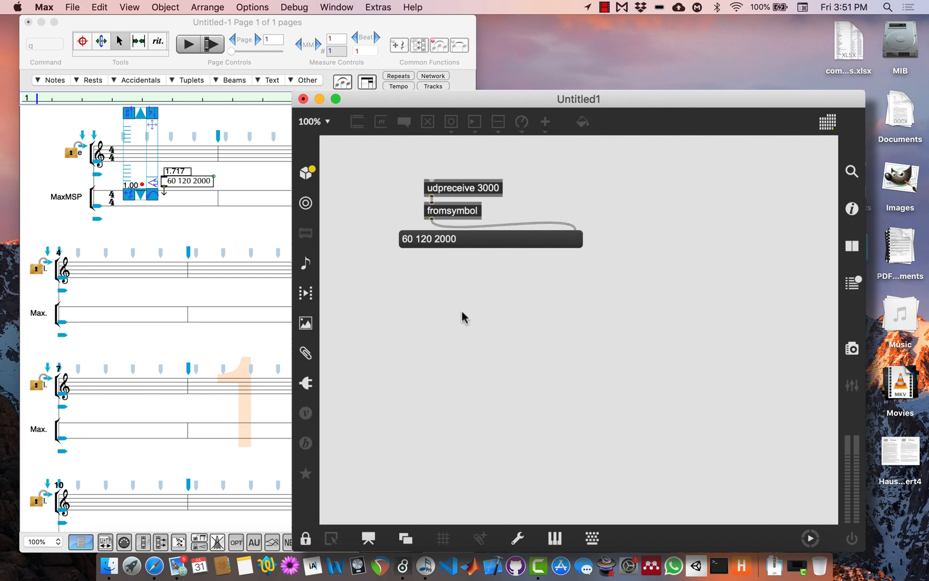
# Step: Unlock the patch, add makenote below fromsymbol and noteout below it, and wire fromsymbol to makenote and makenote's two outlets to noteout
pyautogui.press('super+e')
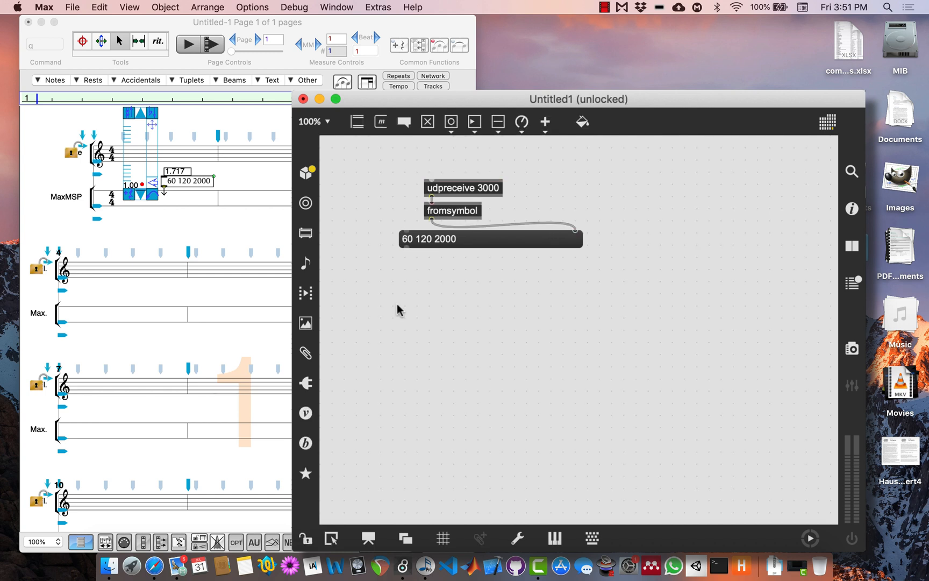
pyautogui.press('super+v')
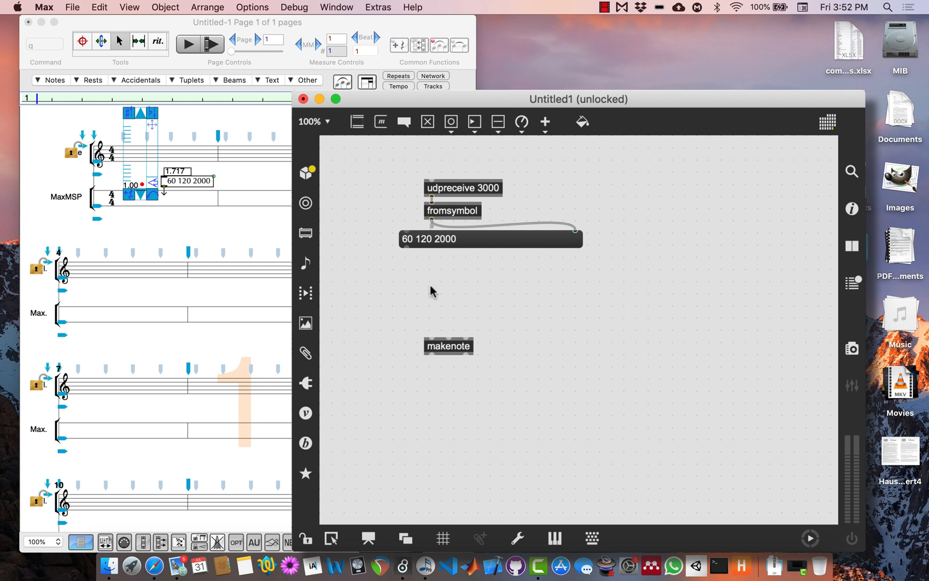
pyautogui.moveTo(446, 347); pyautogui.dragTo(432, 321)
pyautogui.click(429, 322)
pyautogui.write('nnoteout')
pyautogui.press('Return')
pyautogui.moveTo(465, 283); pyautogui.dragTo(444, 321)
# Step: Add a piano keyboard object beside makenote and connect fromsymbol's outlet to its left inlet
pyautogui.doubleClick(538, 322)
pyautogui.click(559, 350)
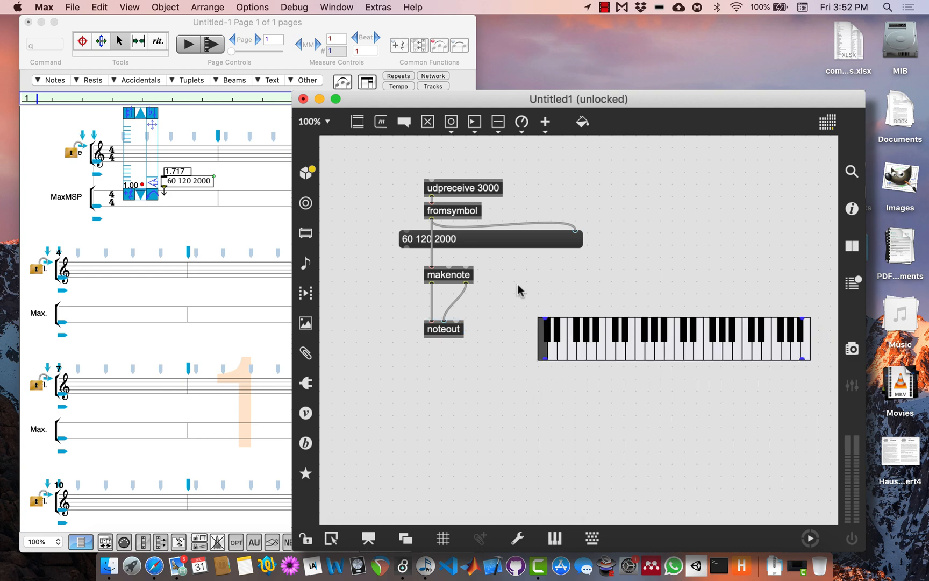
pyautogui.moveTo(605, 327); pyautogui.dragTo(564, 322)
pyautogui.press('n')
pyautogui.press('BackSpace')
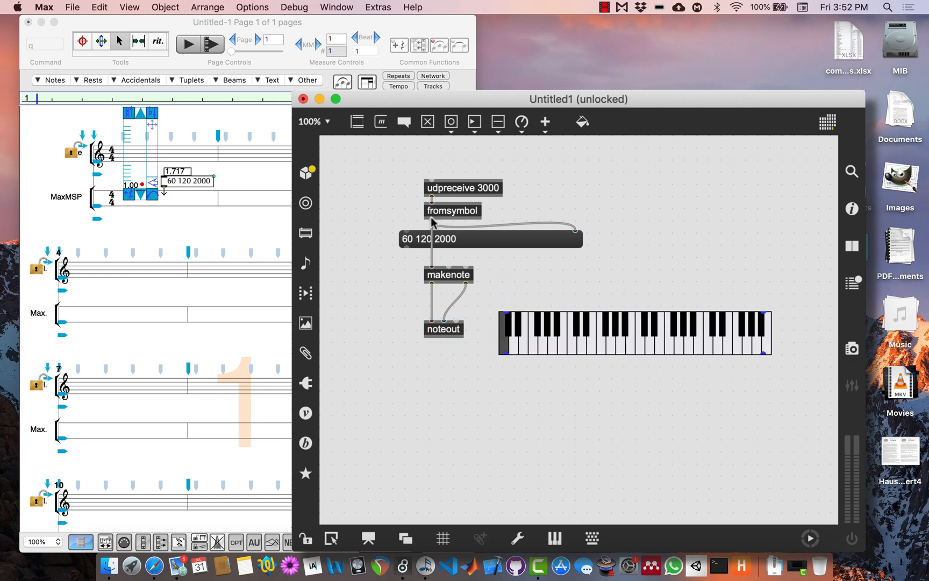
pyautogui.moveTo(432, 219); pyautogui.dragTo(503, 313)
pyautogui.moveTo(516, 326); pyautogui.dragTo(499, 281)
pyautogui.press('super+e')
pyautogui.press('super+e')
# Step: Try driving the keyboard from the message box through an extra cable, and remove that cable and lock the patch
pyautogui.moveTo(407, 248); pyautogui.dragTo(490, 266)
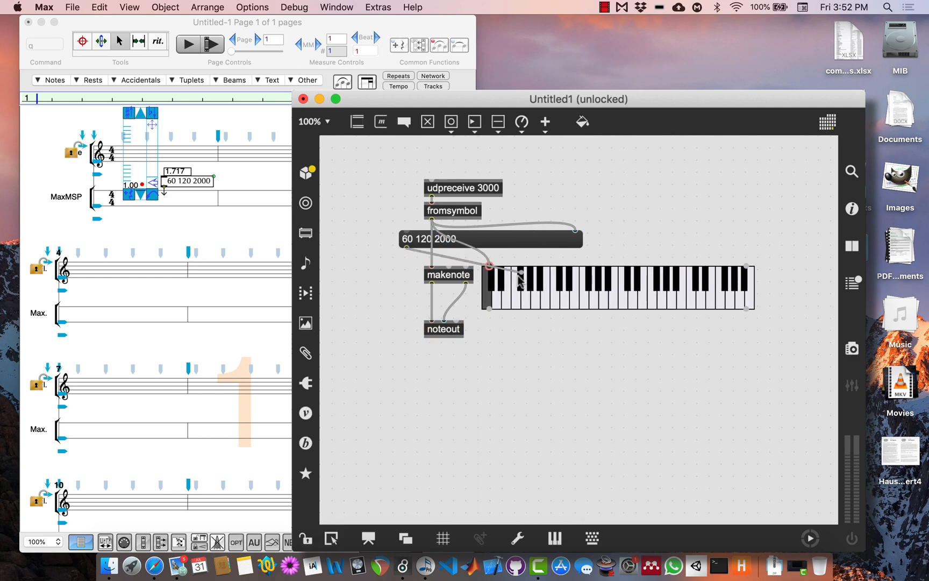
pyautogui.press('super+e')
pyautogui.click(852, 283)
pyautogui.click(616, 283)
pyautogui.press('super+e')
pyautogui.click(457, 258)
pyautogui.press('BackSpace')
pyautogui.press('super+e')
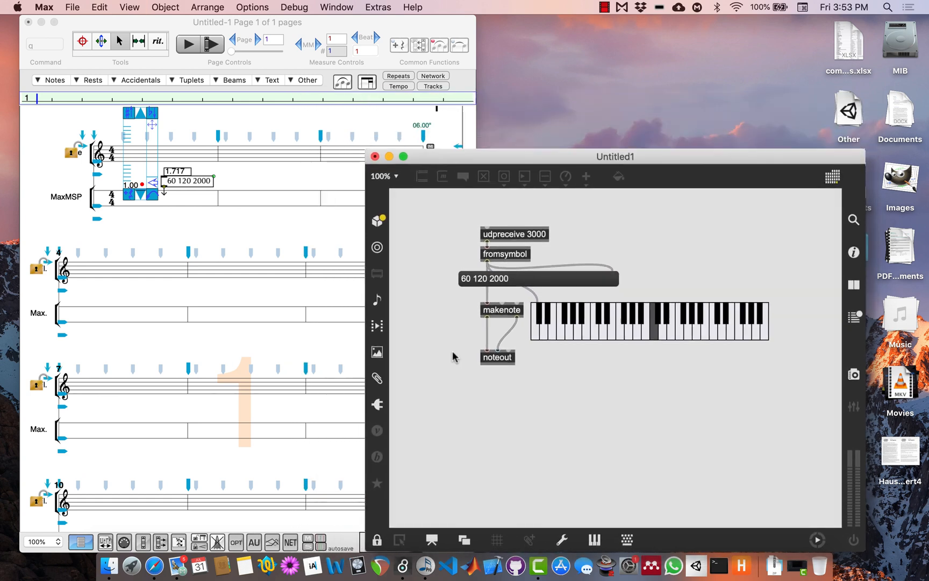
# Step: Switch to the score and duplicate the "60 120 2000" message, spreading seven in total over measures 1 to 4 of the MaxMSP staff
pyautogui.click(214, 155)
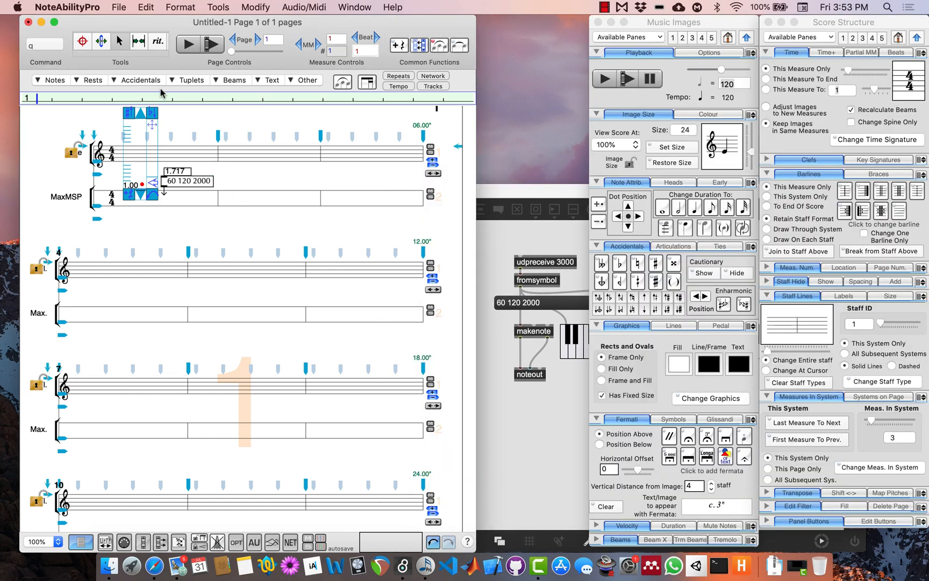
pyautogui.moveTo(183, 180); pyautogui.dragTo(182, 205)
pyautogui.moveTo(183, 204); pyautogui.dragTo(221, 188)
pyautogui.moveTo(223, 188); pyautogui.dragTo(241, 204)
pyautogui.press('super+v')
pyautogui.moveTo(230, 170); pyautogui.dragTo(411, 169)
pyautogui.press('super+v')
pyautogui.moveTo(411, 169); pyautogui.dragTo(170, 286)
pyautogui.press('super+v')
# Step: Change the first number of the six messages after the first one to 72, 34, 55, 43, 100 and 111
pyautogui.click(158, 41)
pyautogui.press('BackSpace')
pyautogui.write('72')
pyautogui.click(195, 184)
pyautogui.press('BackSpace')
pyautogui.press('BackSpace')
pyautogui.write('34')
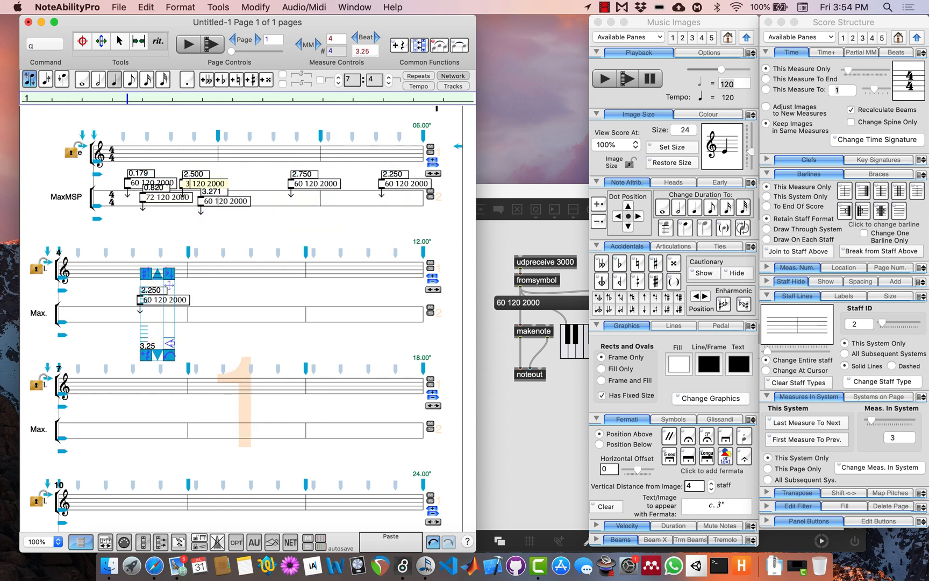
pyautogui.moveTo(213, 201); pyautogui.dragTo(205, 201)
pyautogui.moveTo(395, 184); pyautogui.dragTo(387, 184)
pyautogui.write('100')
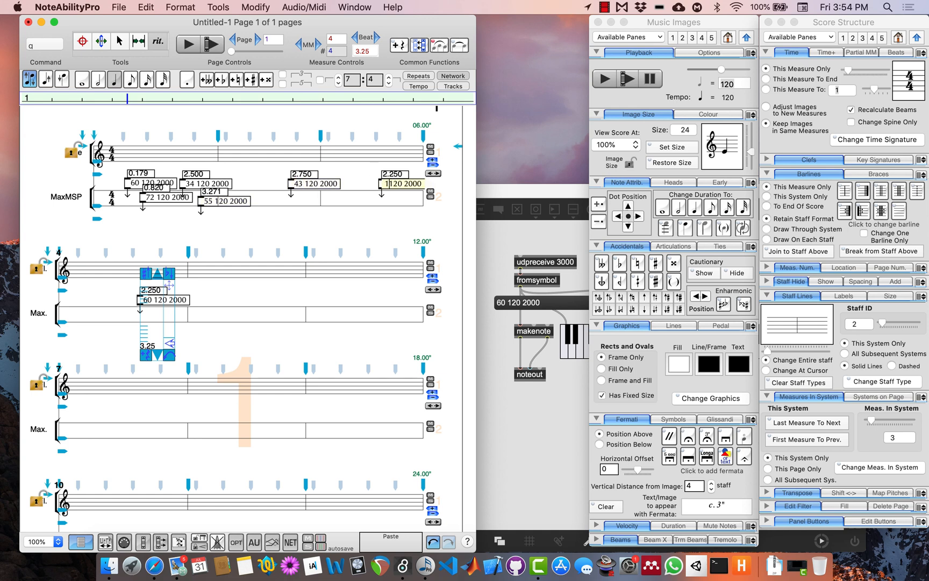
pyautogui.moveTo(153, 300); pyautogui.dragTo(139, 300)
pyautogui.write('111')
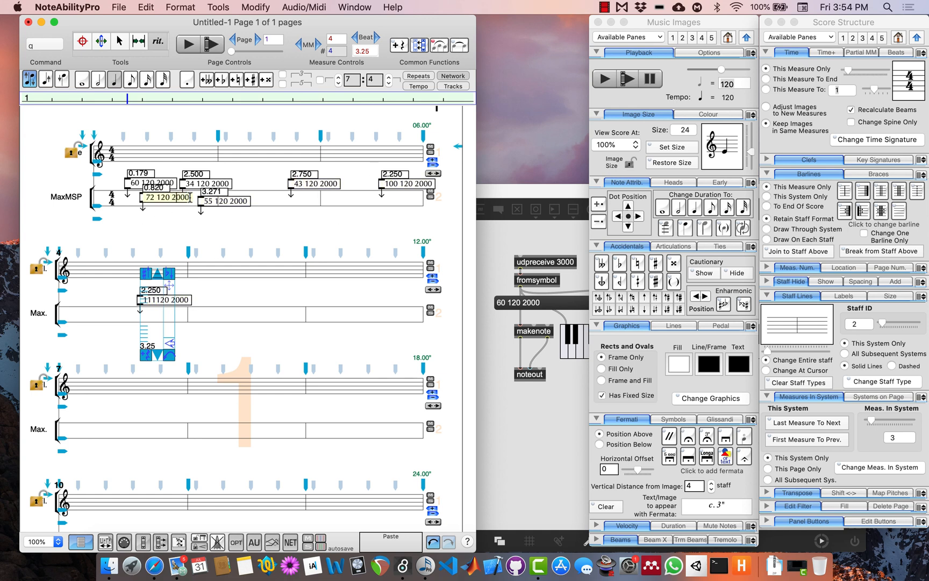
# Step: Edit the second and third numbers so the messages read 72 80 6000, 34 100 100, 55 120 200, 43 80 3000 and 100 20 5000
pyautogui.press('Return')
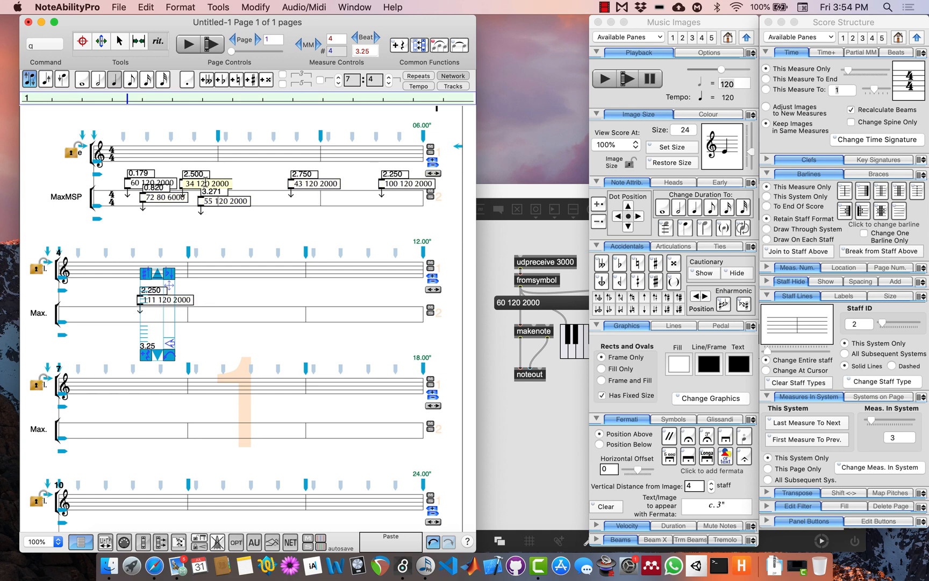
pyautogui.press('BackSpace')
pyautogui.write('0')
pyautogui.moveTo(214, 183); pyautogui.dragTo(244, 182)
pyautogui.write('100')
pyautogui.click(229, 200)
pyautogui.press('BackSpace')
pyautogui.doubleClick(314, 183)
pyautogui.write('80')
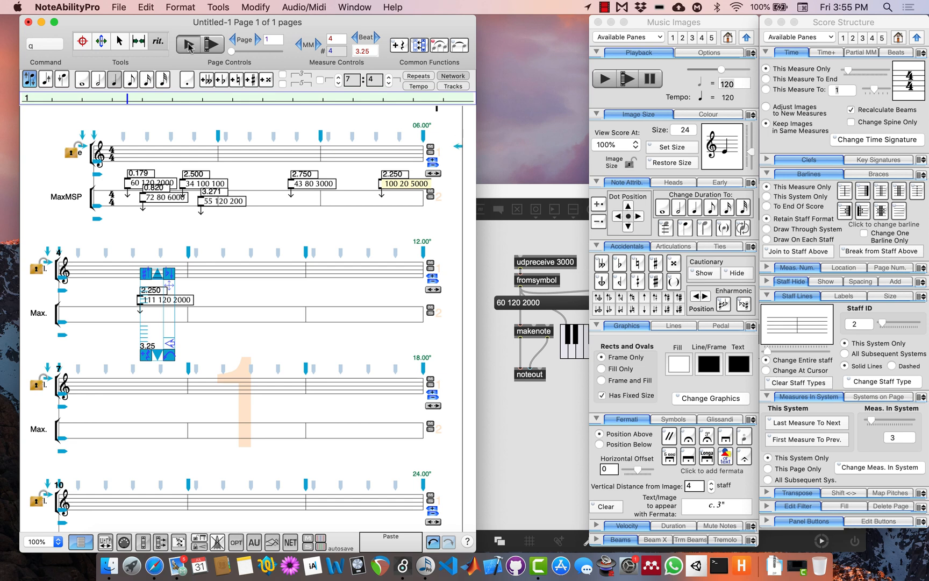
# Step: Play the score through measure 4 while watching the Max patch receive the messages, and return to the score
pyautogui.click(188, 46)
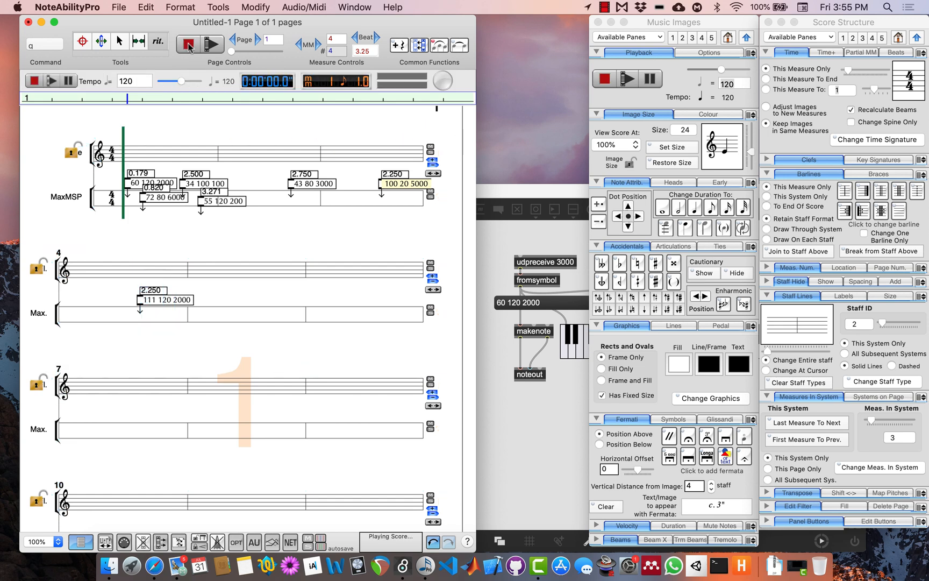
pyautogui.click(493, 186)
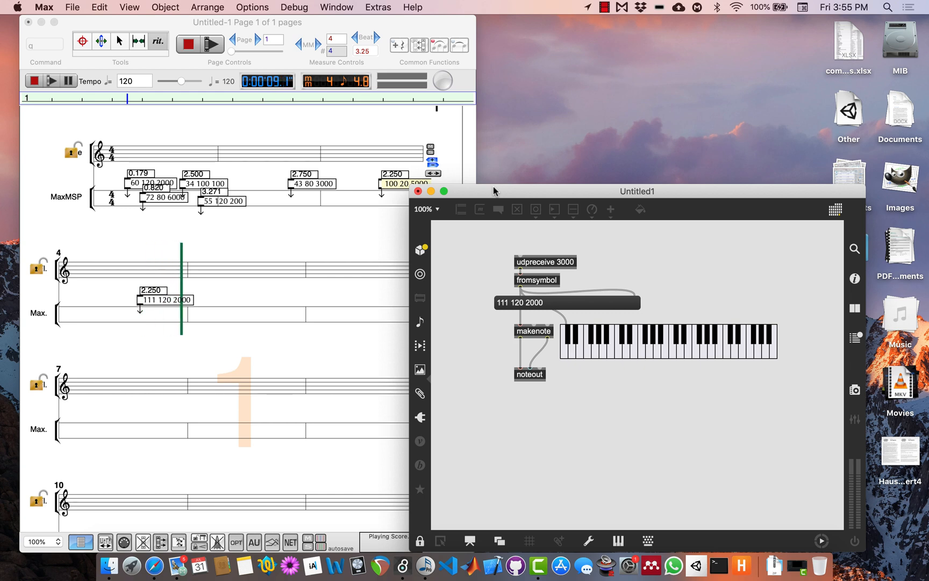
pyautogui.click(417, 23)
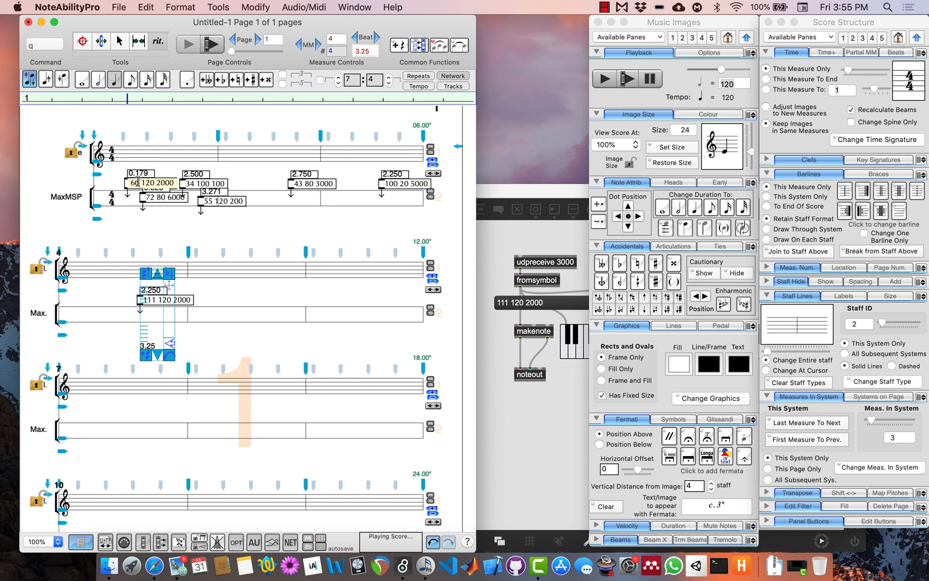
# Step: Prefix all seven messages on the MaxMSP staff with the word "midi"
pyautogui.write('midi')
pyautogui.press('super+c')
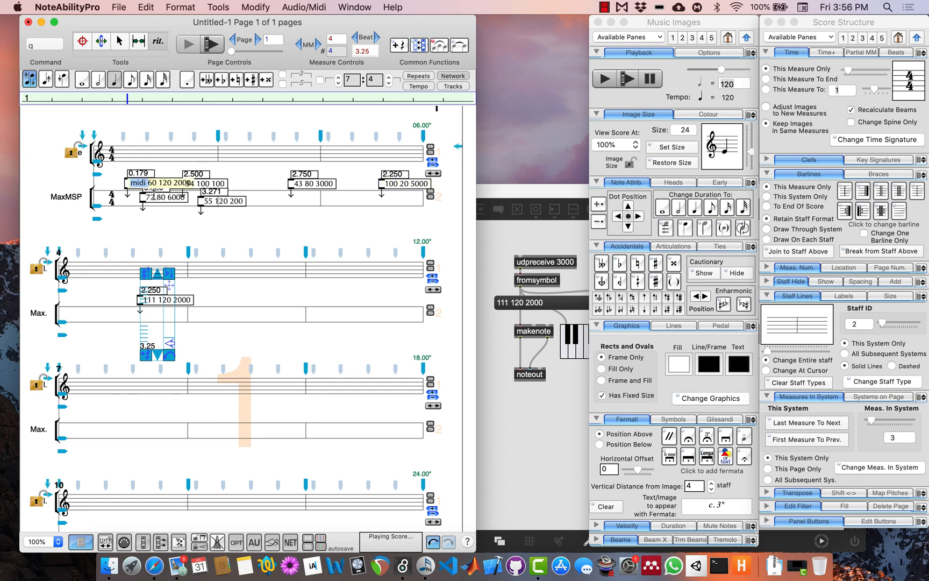
pyautogui.click(154, 195)
pyautogui.press('super+v')
pyautogui.click(209, 183)
pyautogui.press('super+v')
pyautogui.click(205, 201)
pyautogui.press('super+v')
pyautogui.click(295, 183)
pyautogui.press('super+v')
pyautogui.click(386, 183)
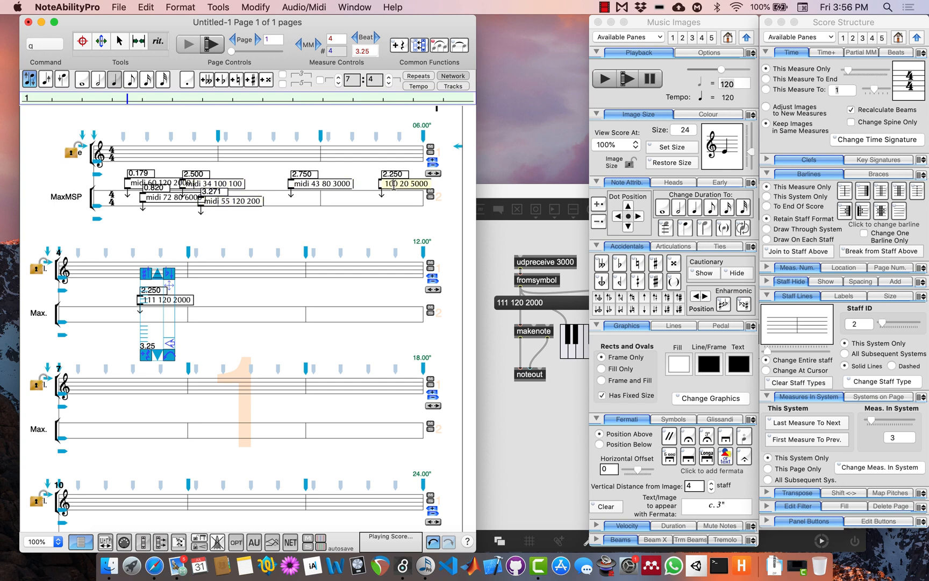
pyautogui.press('super+v')
pyautogui.click(144, 299)
pyautogui.press('super+v')
# Step: In the Max patch, shift the objects below fromsymbol down and insert route midi between fromsymbol and both makenote and the keyboard
pyautogui.moveTo(518, 188); pyautogui.dragTo(490, 159)
pyautogui.press('super+e')
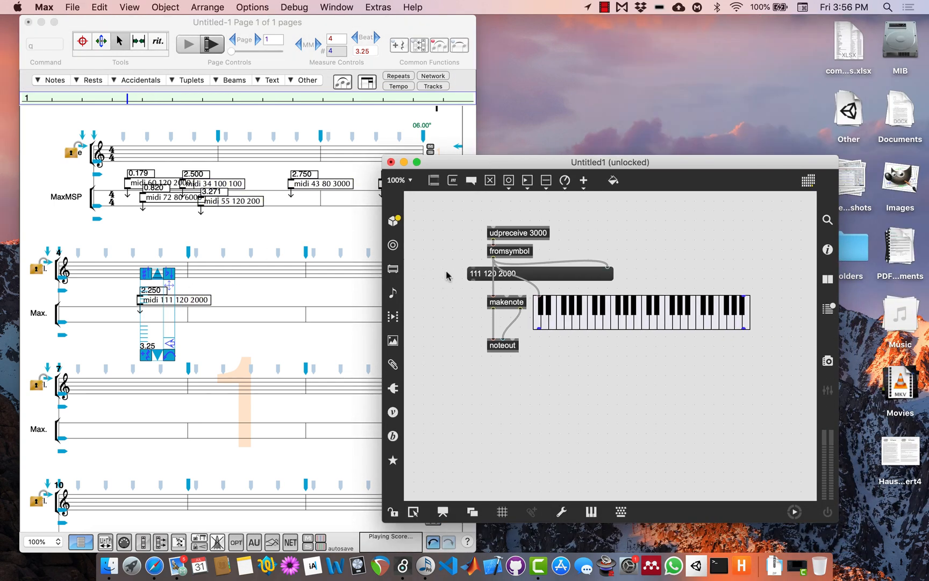
pyautogui.moveTo(446, 275); pyautogui.dragTo(591, 353)
pyautogui.moveTo(563, 311); pyautogui.dragTo(563, 375)
pyautogui.click(559, 276)
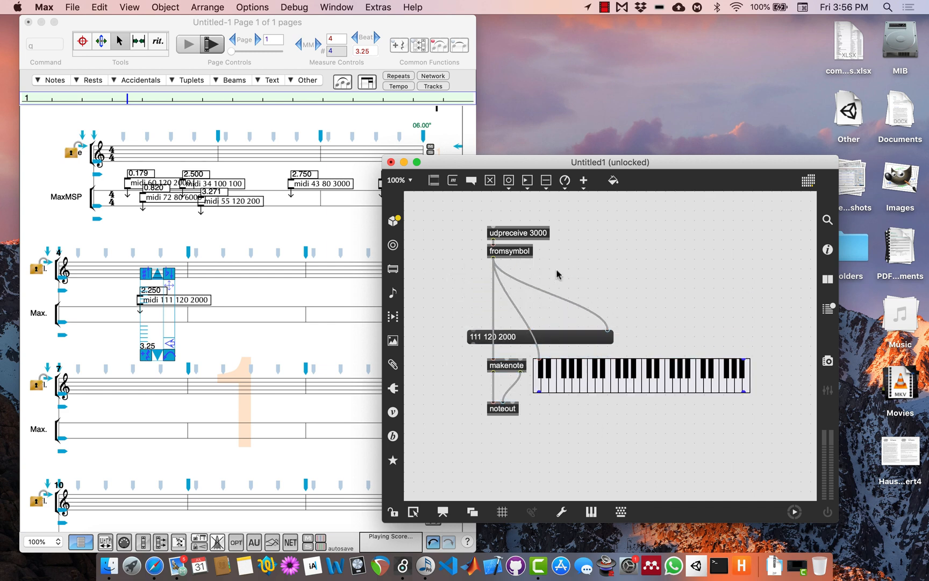
pyautogui.write('nroute midi')
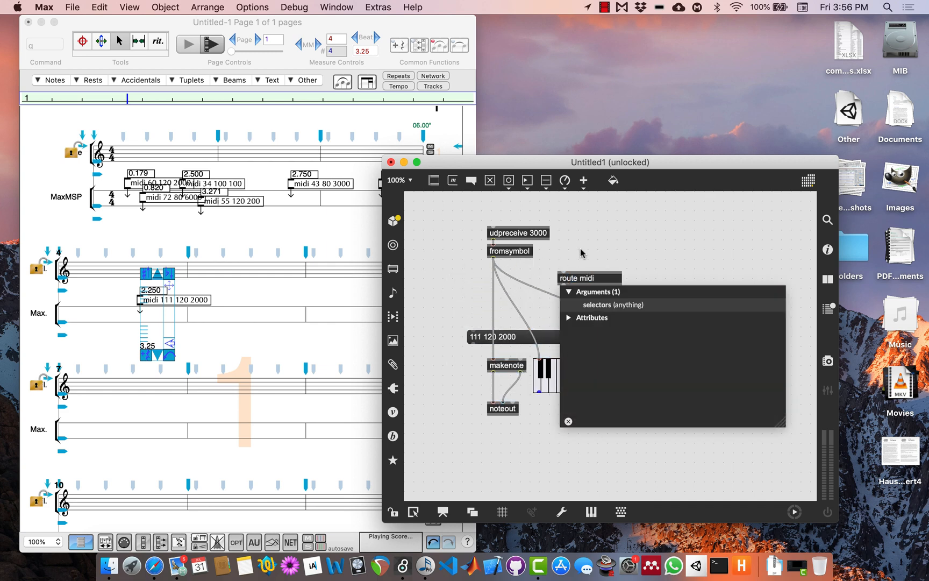
pyautogui.click(580, 253)
pyautogui.moveTo(577, 278); pyautogui.dragTo(507, 301)
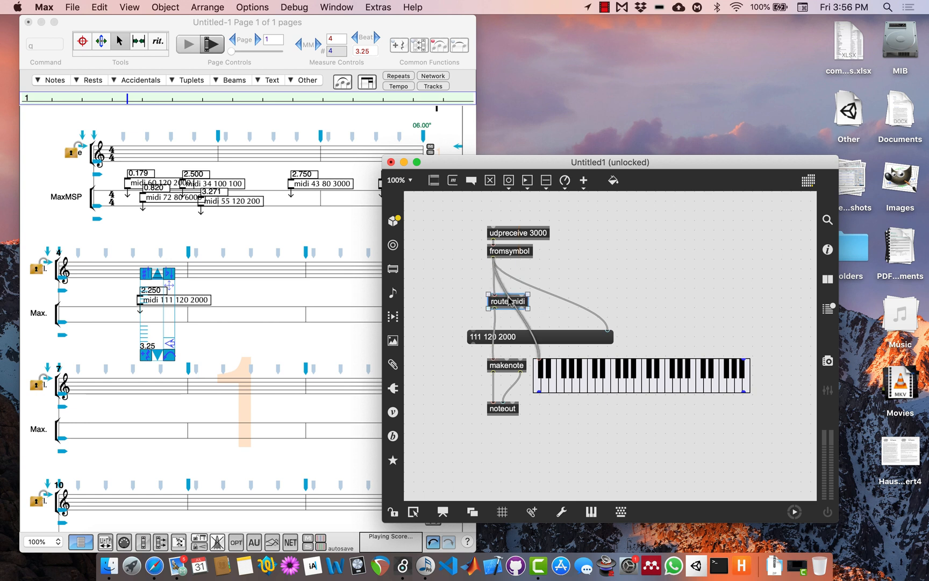
pyautogui.click(500, 286)
pyautogui.moveTo(494, 263); pyautogui.dragTo(516, 281)
# Step: Move the existing message box beside route midi, and add a second message box below it fed by route midi's left outlet
pyautogui.moveTo(571, 337); pyautogui.dragTo(636, 279)
pyautogui.click(530, 308)
pyautogui.press('m')
pyautogui.moveTo(494, 287); pyautogui.dragTo(656, 321)
# Step: Play the score again and compare the messages arriving before and after route midi in the Max patch
pyautogui.click(260, 23)
pyautogui.click(188, 45)
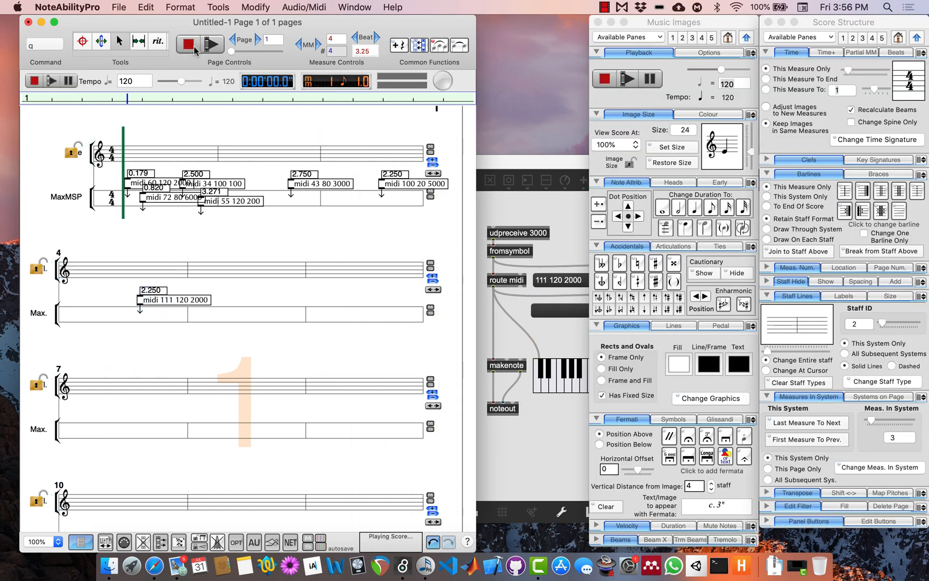
pyautogui.click(494, 169)
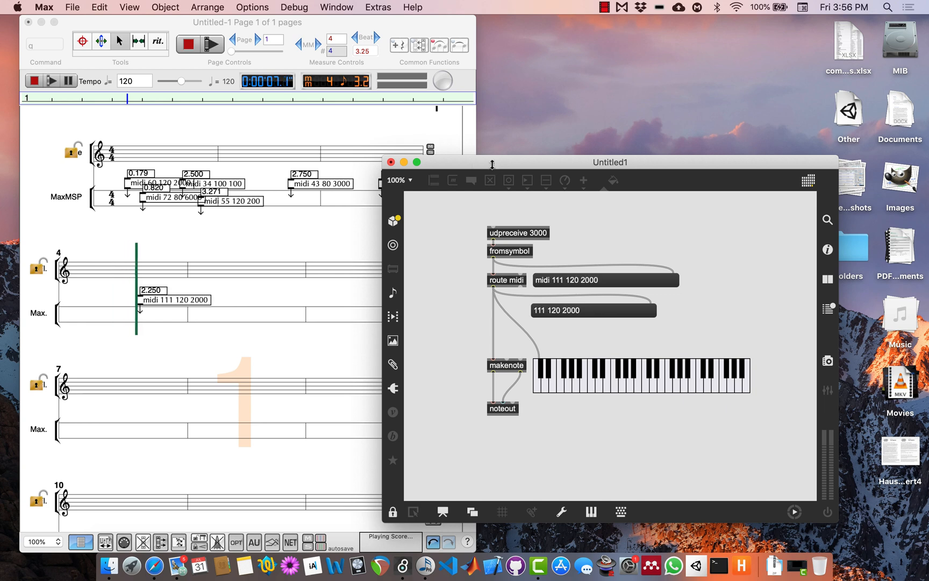
pyautogui.click(188, 44)
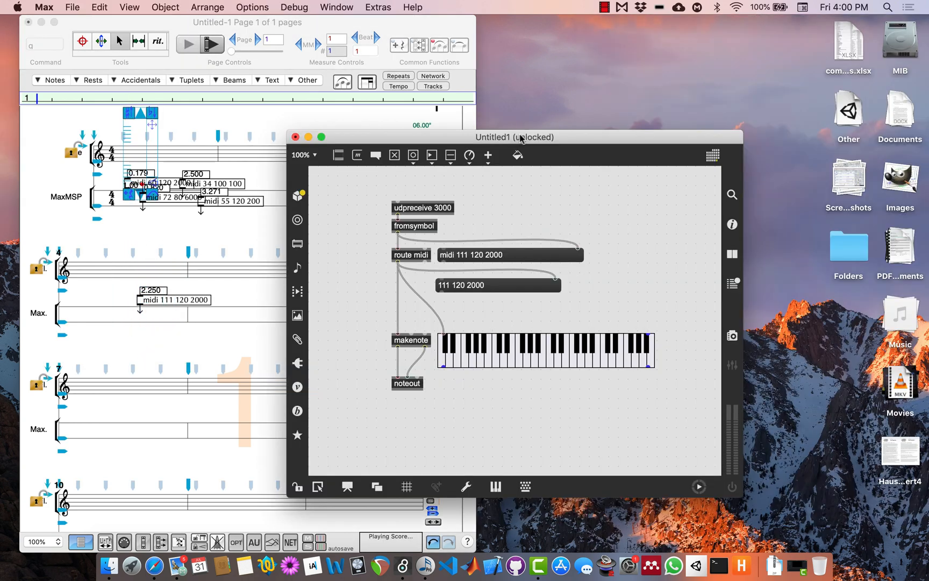
# Step: Move route midi and everything below it down, and delete the message box fed by fromsymbol and the cable from fromsymbol to route midi
pyautogui.moveTo(373, 245); pyautogui.dragTo(510, 413)
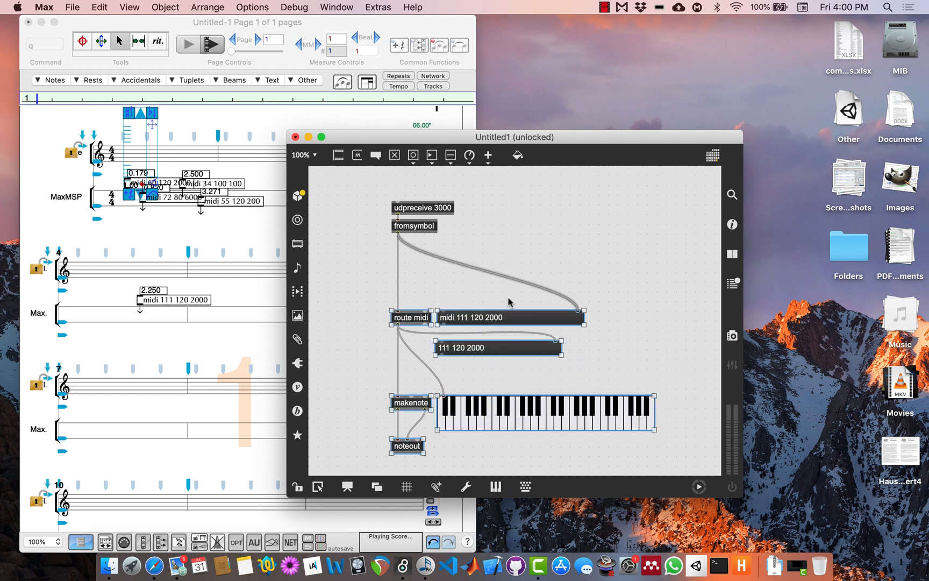
pyautogui.moveTo(511, 304); pyautogui.dragTo(509, 319)
pyautogui.press('BackSpace')
pyautogui.click(398, 282)
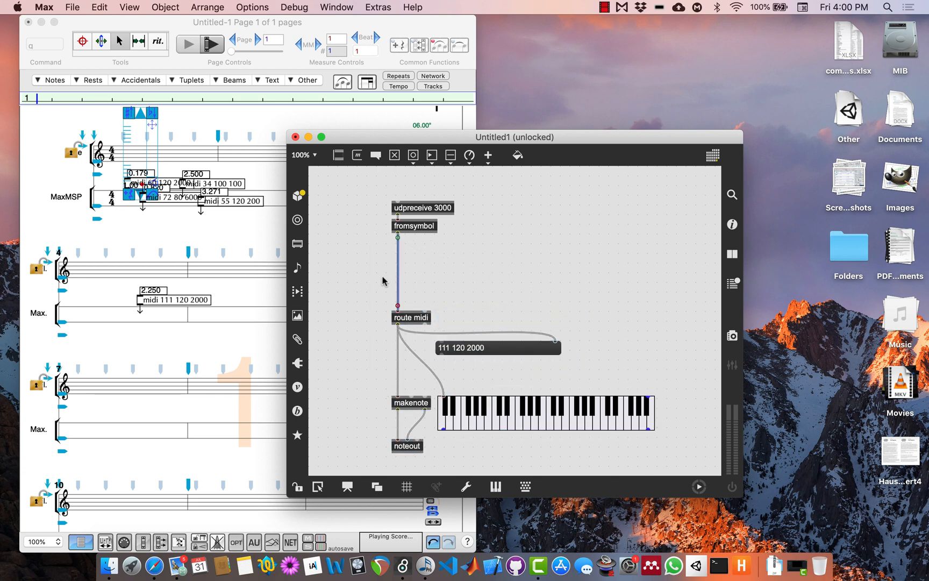
pyautogui.press('BackSpace')
# Step: Add a t b l object to the Max patch and connect fromsymbol's outlet to it
pyautogui.write('n')
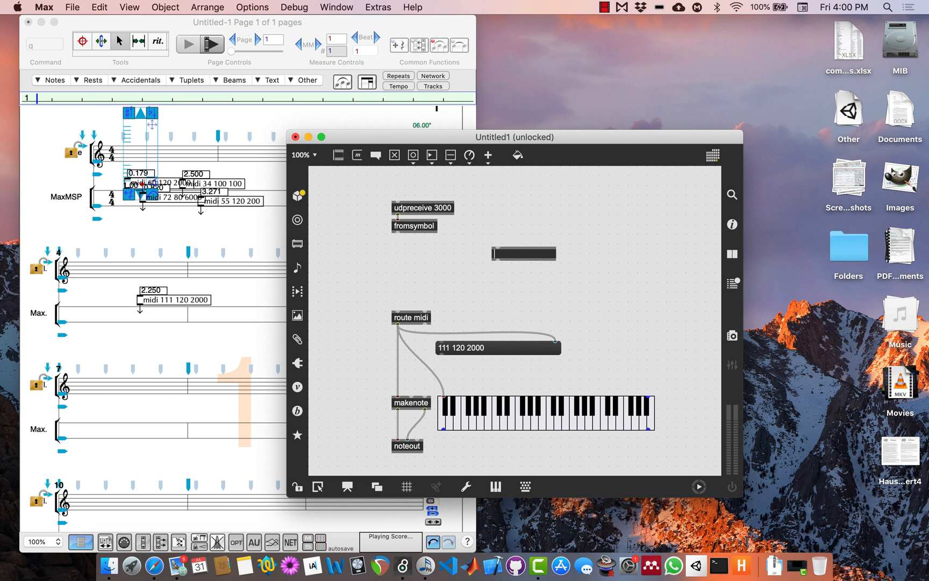
pyautogui.write('t b l')
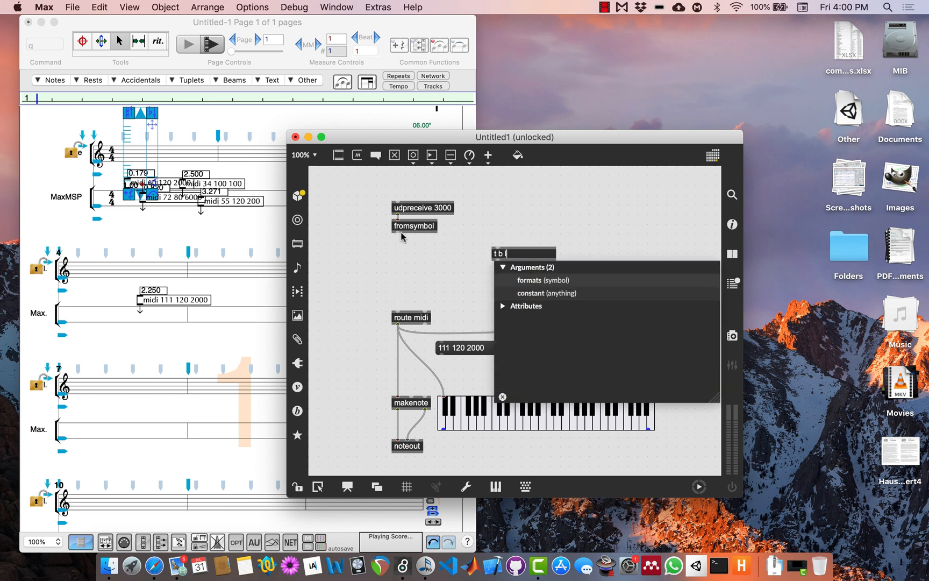
pyautogui.moveTo(399, 235); pyautogui.dragTo(527, 260)
pyautogui.click(514, 257)
pyautogui.click(508, 255)
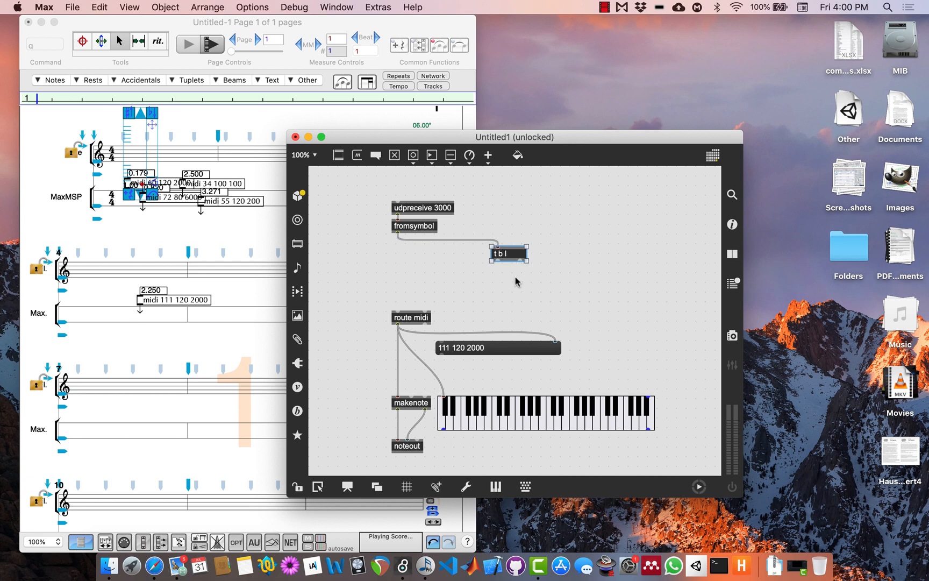
# Step: Connect t b l's right outlet through a new prepend ; object to an empty message box's right inlet, and its left outlet to the box's left inlet
pyautogui.click(515, 281)
pyautogui.write('nprepend ;')
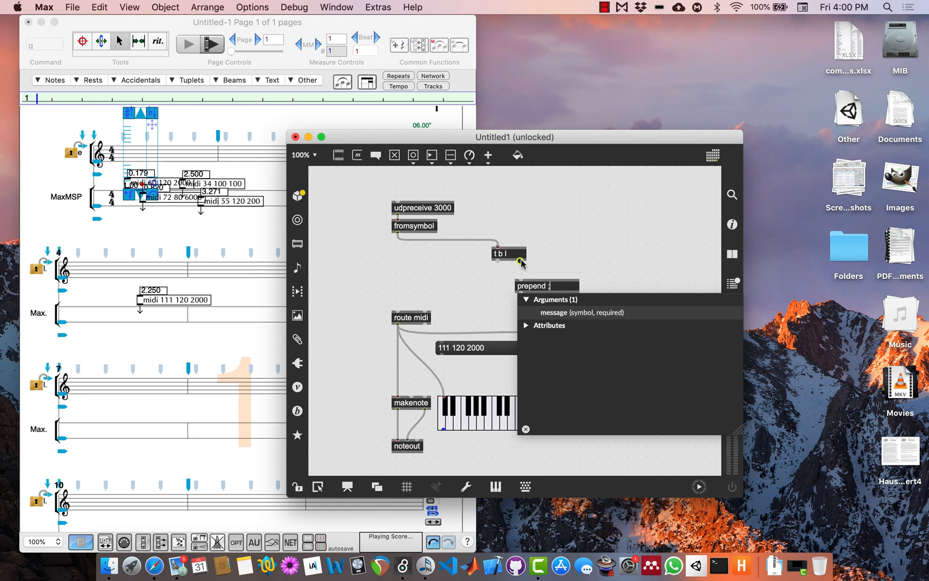
pyautogui.moveTo(520, 261); pyautogui.dragTo(492, 297)
pyautogui.click(488, 296)
pyautogui.press('n')
pyautogui.moveTo(497, 303); pyautogui.dragTo(526, 307)
# Step: Add an r midi object in free patch space and connect it to the right inlet of a new, widened message box
pyautogui.click(576, 215)
pyautogui.write('nr midi')
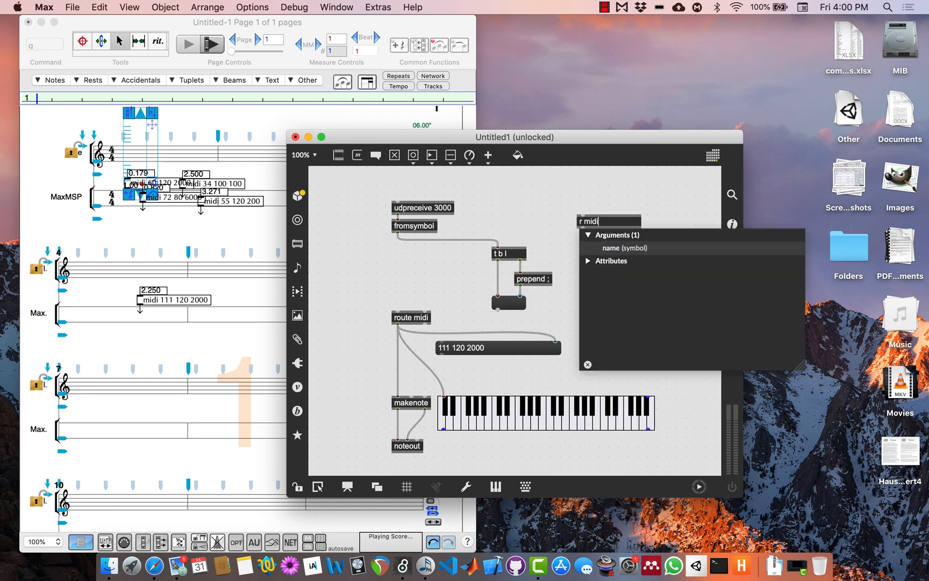
pyautogui.click(578, 241)
pyautogui.press('m')
pyautogui.moveTo(583, 229); pyautogui.dragTo(659, 227)
pyautogui.moveTo(610, 251); pyautogui.dragTo(676, 252)
# Step: Replace route midi with a second r midi object, feeding makenote, the existing message box and the keyboard
pyautogui.write('nr midi')
pyautogui.click(368, 279)
pyautogui.moveTo(404, 292); pyautogui.dragTo(398, 397)
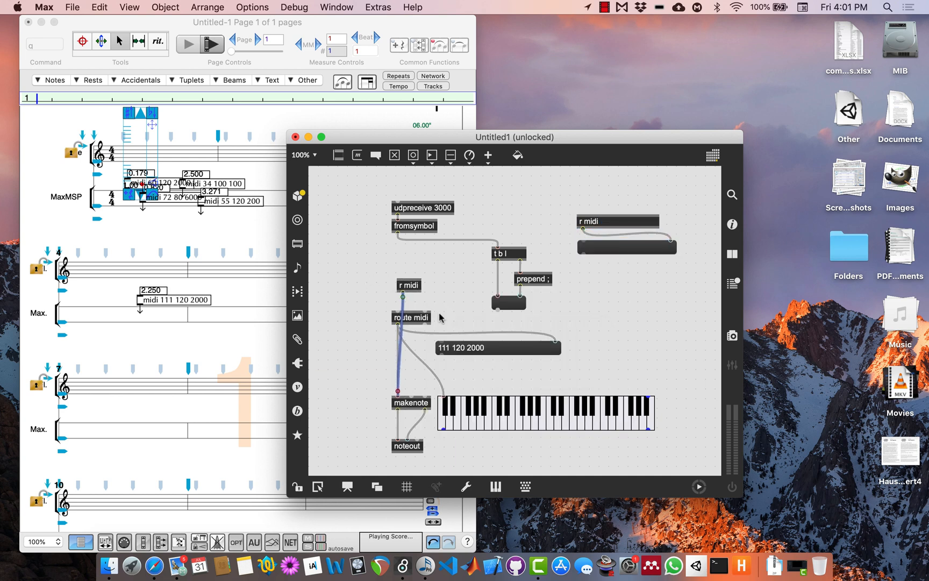
pyautogui.click(420, 317)
pyautogui.press('BackSpace')
pyautogui.click(411, 286)
pyautogui.moveTo(410, 286); pyautogui.dragTo(406, 304)
pyautogui.moveTo(398, 310); pyautogui.dragTo(443, 397)
# Step: Lock the Max patch and arrange the score and patch windows side by side
pyautogui.press('super+e')
pyautogui.moveTo(528, 138); pyautogui.dragTo(555, 194)
pyautogui.moveTo(356, 23); pyautogui.dragTo(337, 23)
pyautogui.click(749, 35)
pyautogui.click(919, 36)
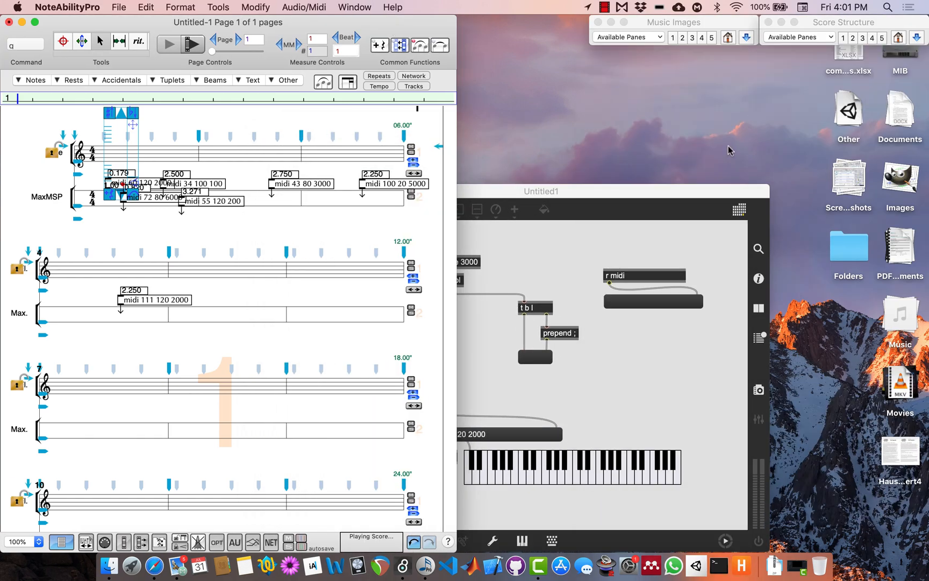
pyautogui.moveTo(703, 189); pyautogui.dragTo(847, 189)
# Step: Play the score, watch the messages reach both r midi objects, and stop playback
pyautogui.click(214, 34)
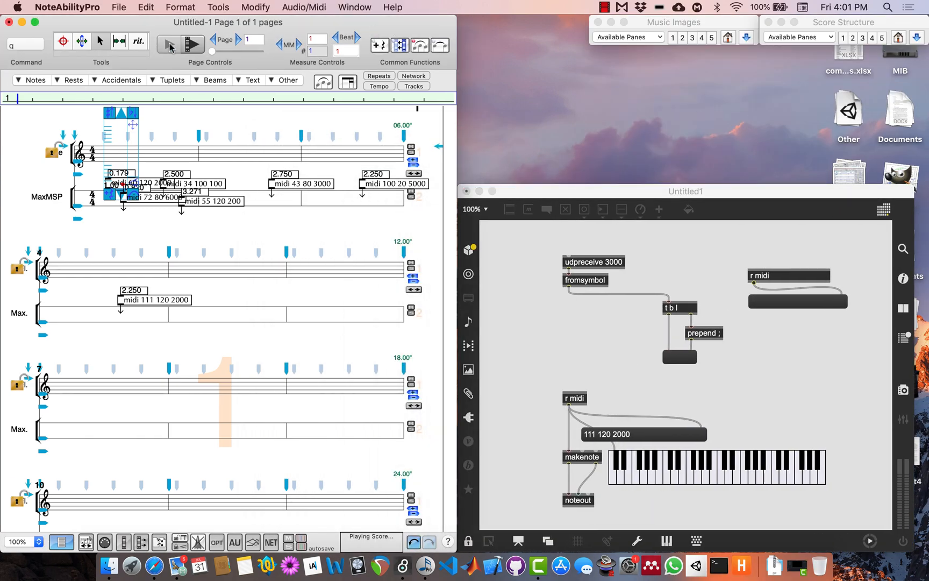
pyautogui.click(170, 46)
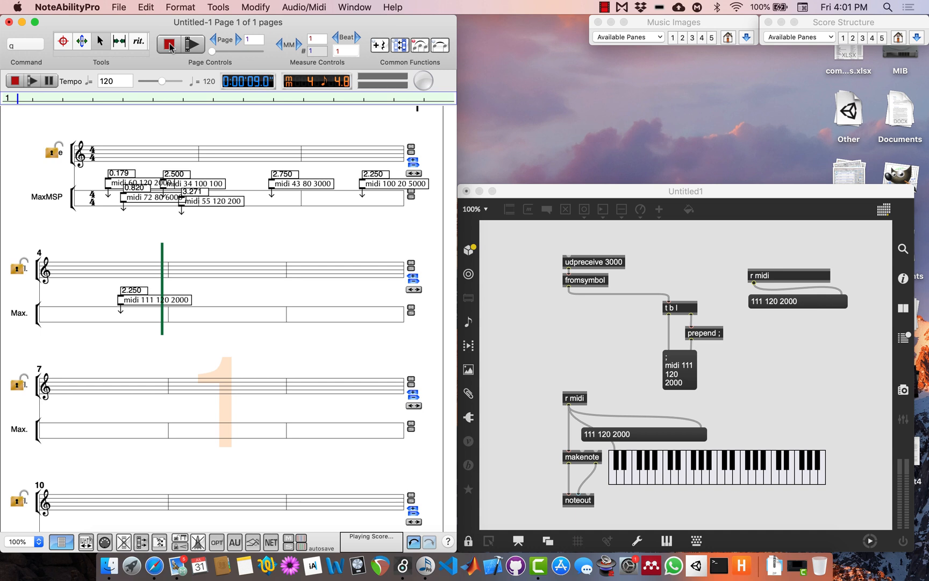
pyautogui.click(170, 46)
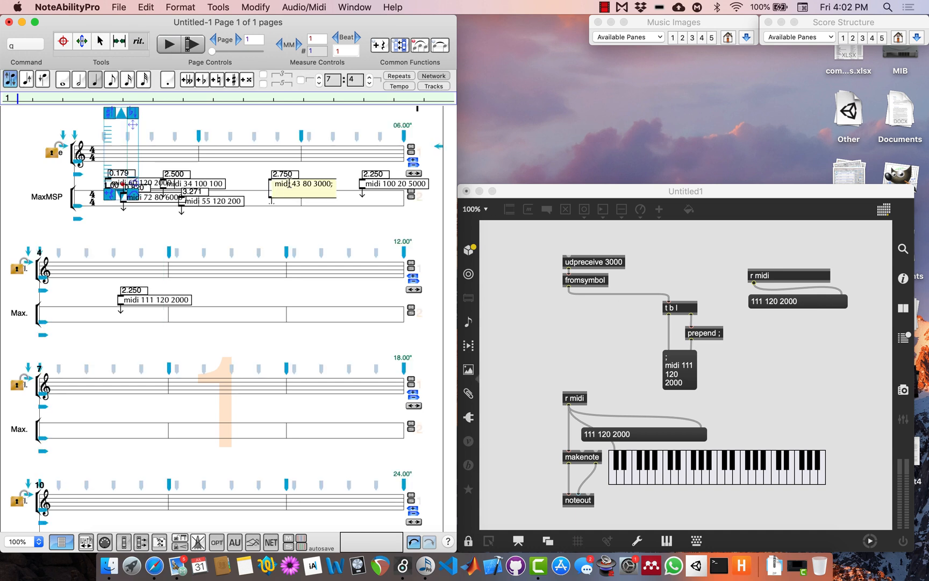
# Step: Extend the score message midi 43 80 3000; with two further lines, pan 0.5 1000; and vol OFF;
pyautogui.press('BackSpace')
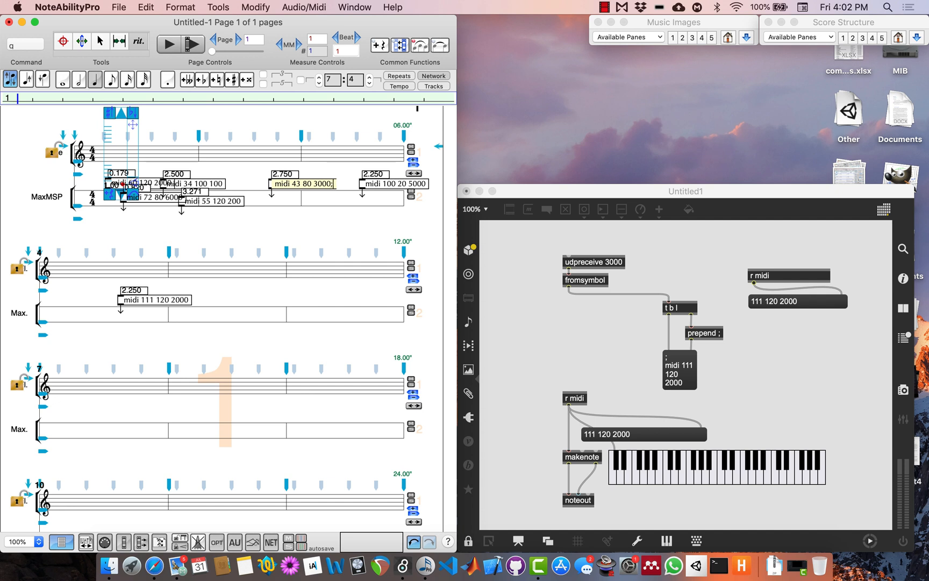
pyautogui.press('Return')
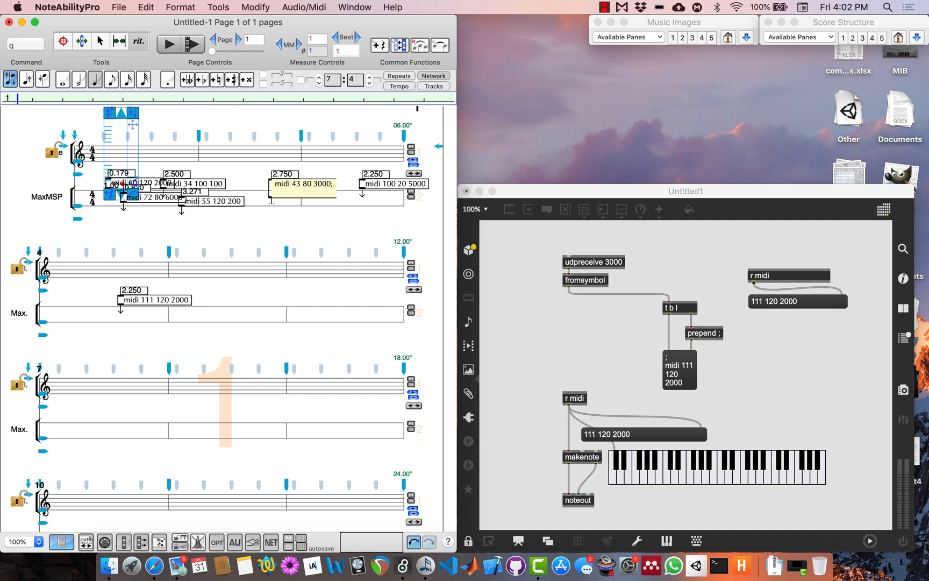
pyautogui.write('pan 0.5 1000;')
pyautogui.press('Return')
pyautogui.write('vol OFF;')
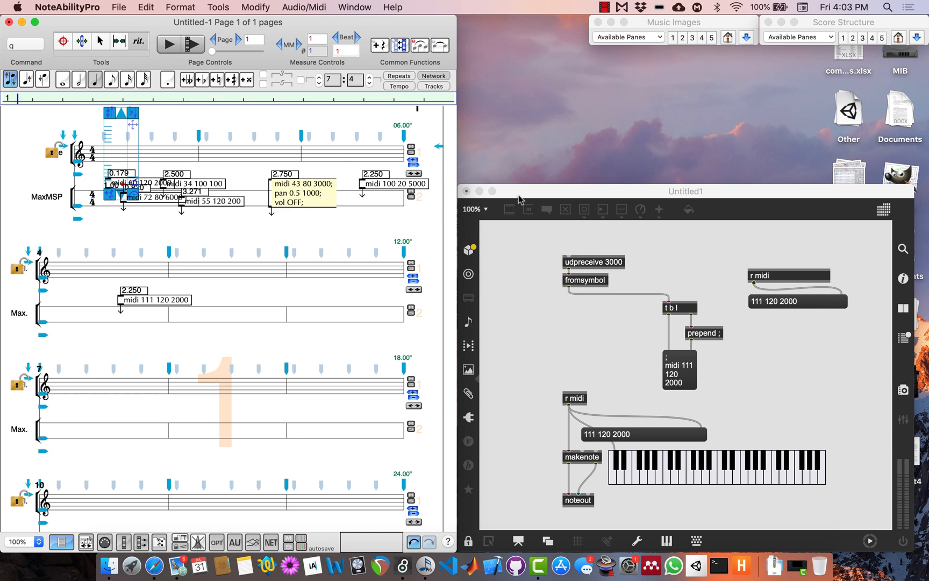
# Step: Unlock the Max patch, shrink the upper r midi object to fit its text and shift its message box to make room
pyautogui.click(518, 195)
pyautogui.press('super+e')
pyautogui.doubleClick(761, 275)
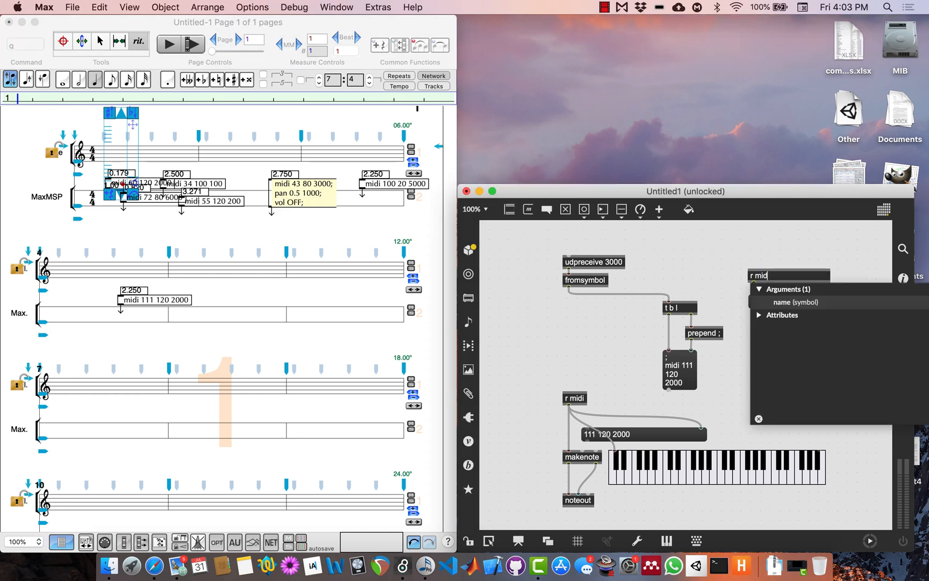
pyautogui.click(801, 244)
pyautogui.moveTo(824, 303); pyautogui.dragTo(785, 301)
# Step: Add r pan and r vol objects below r midi, each wired to its own message box's right inlet, and lock the patch
pyautogui.write('nr pan')
pyautogui.click(761, 341)
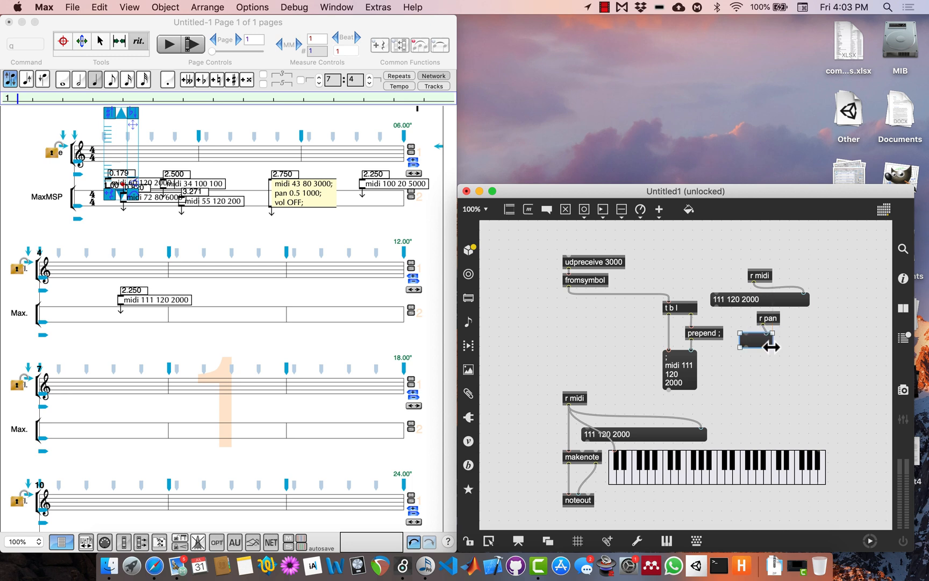
pyautogui.write('nr vol')
pyautogui.moveTo(772, 346); pyautogui.dragTo(791, 404)
pyautogui.write('m')
pyautogui.press('super+e')
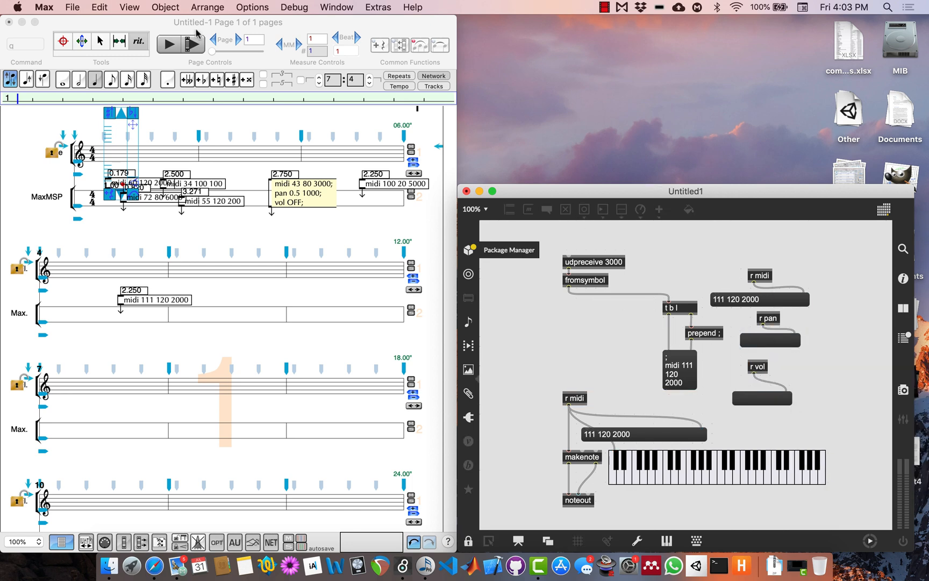
# Step: Play the score and check that the midi, pan and vol messages reach their separate receive objects
pyautogui.click(197, 28)
pyautogui.click(171, 46)
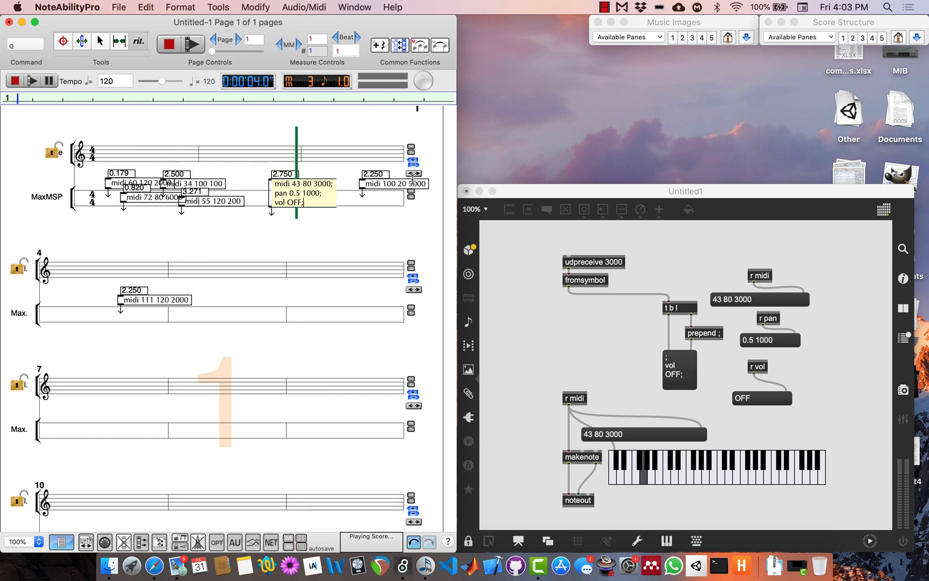
pyautogui.click(167, 45)
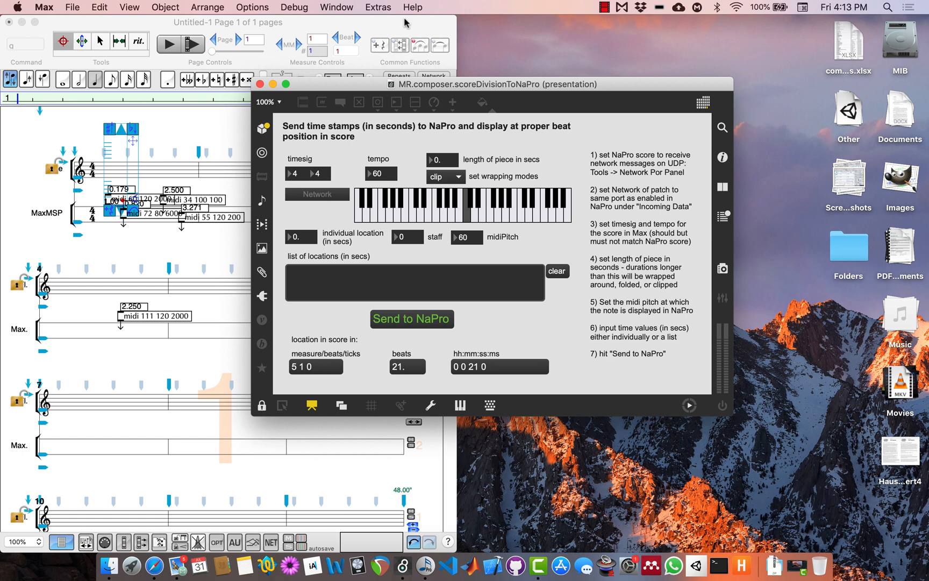
# Step: Open NoteAbilityPro's Network Port Panel, review the enabled incoming data ports and the UDP option, and close the panel
pyautogui.click(295, 26)
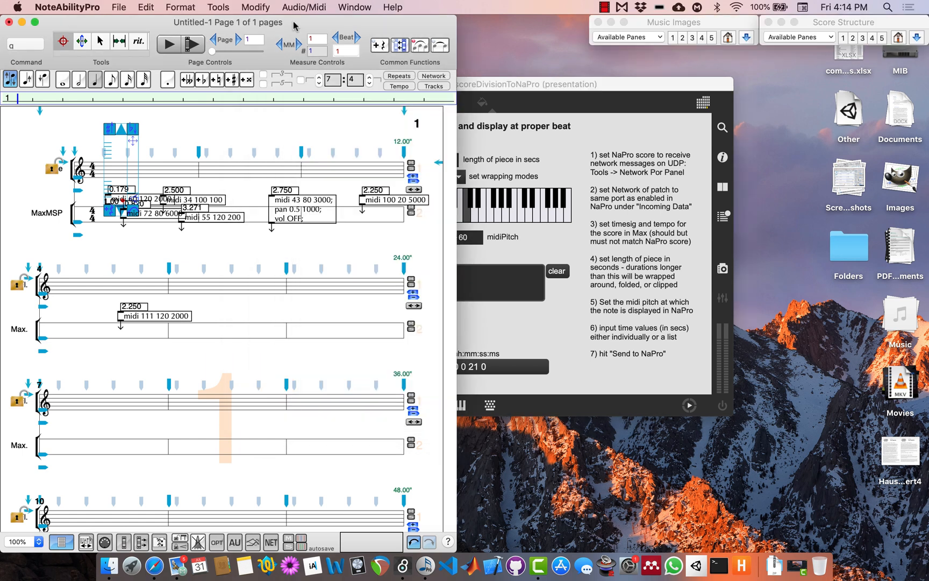
pyautogui.click(221, 6)
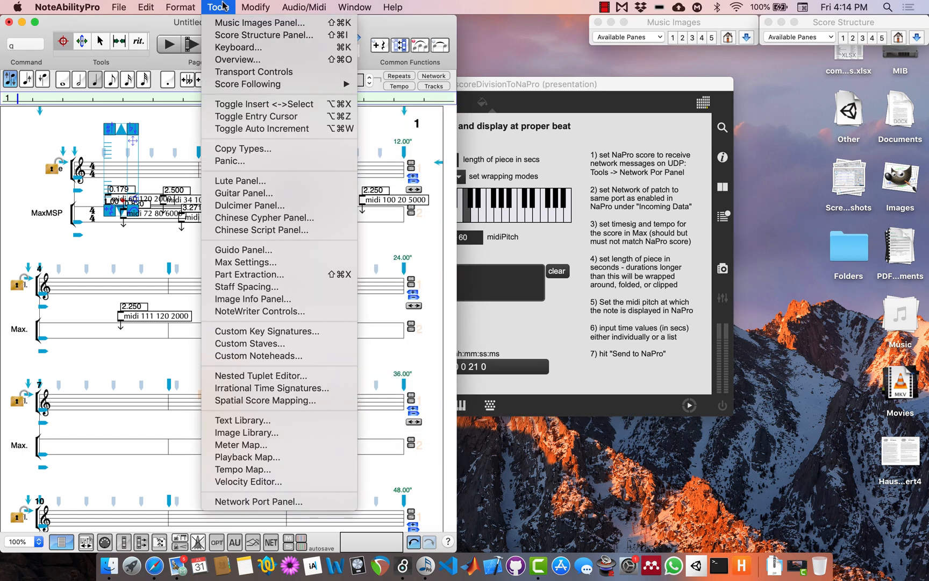
pyautogui.click(263, 501)
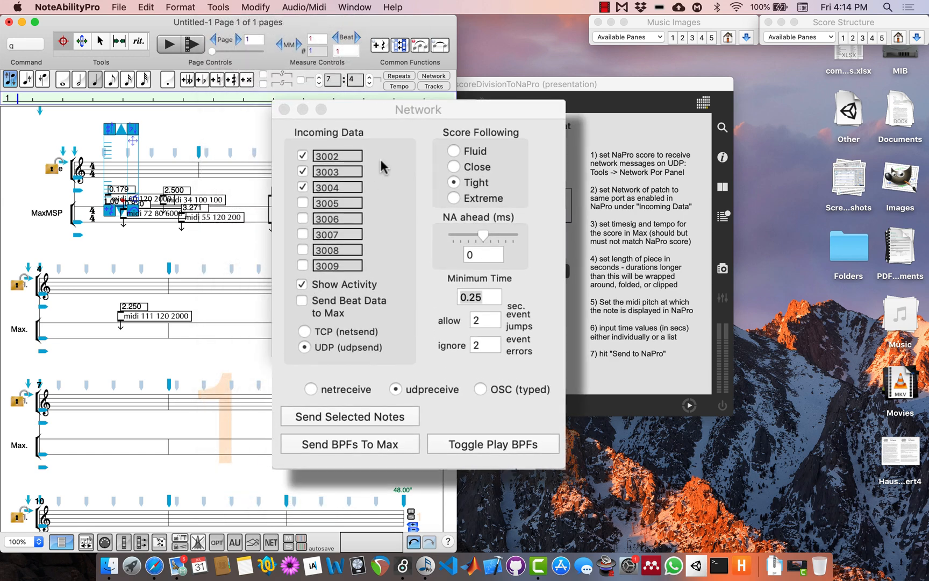
pyautogui.click(371, 163)
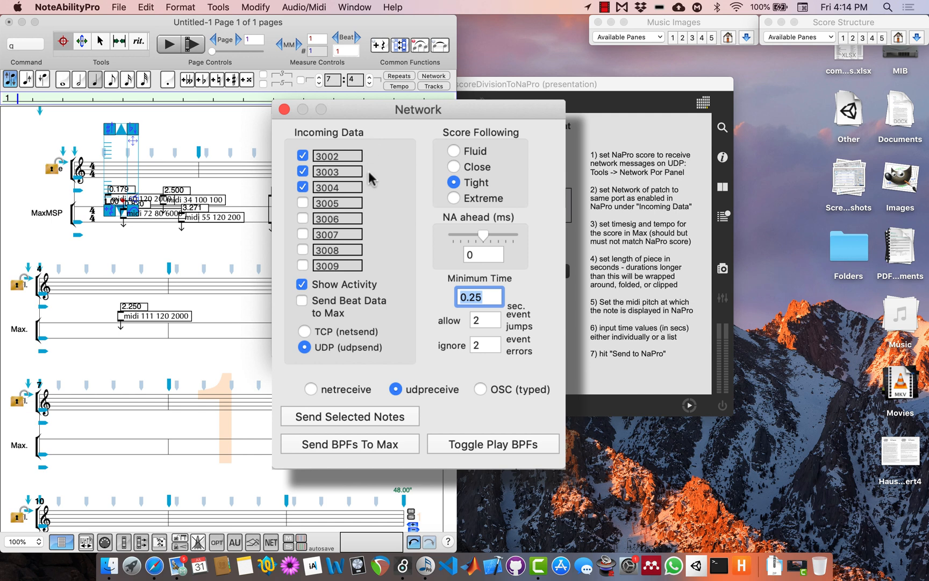
pyautogui.click(284, 110)
# Step: In the MR.composer.scoreDivisionToNaPro patch, open the Network window, check its host and port, and close it
pyautogui.click(471, 86)
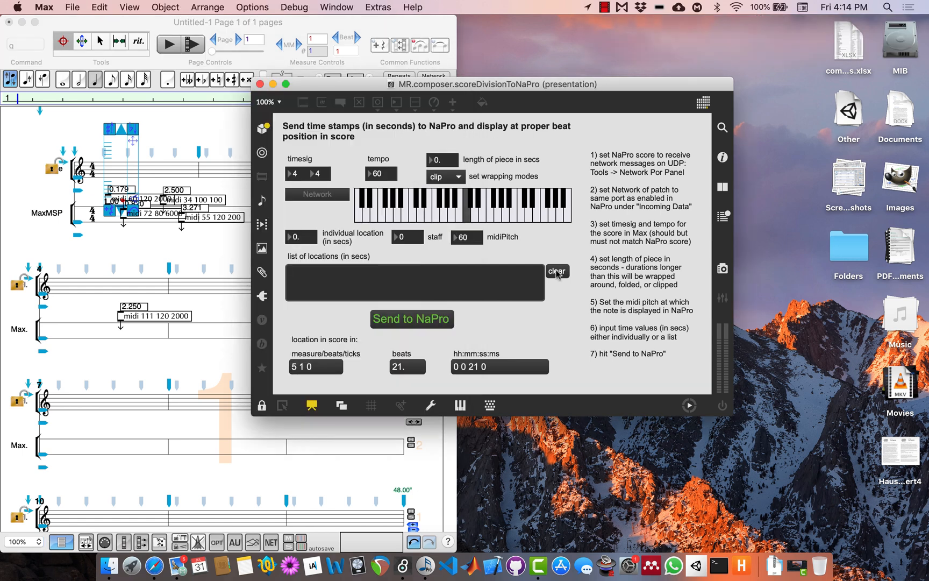
pyautogui.click(334, 193)
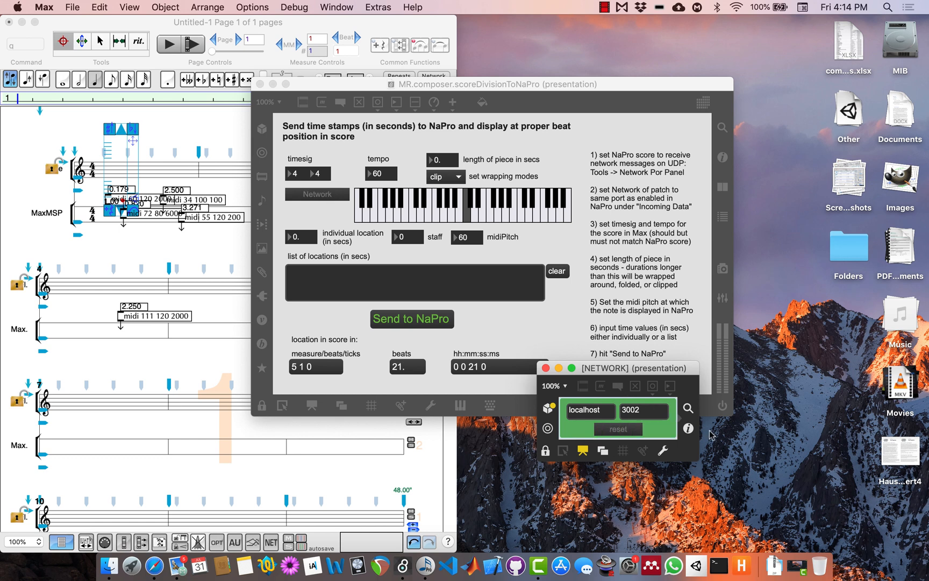
pyautogui.click(546, 369)
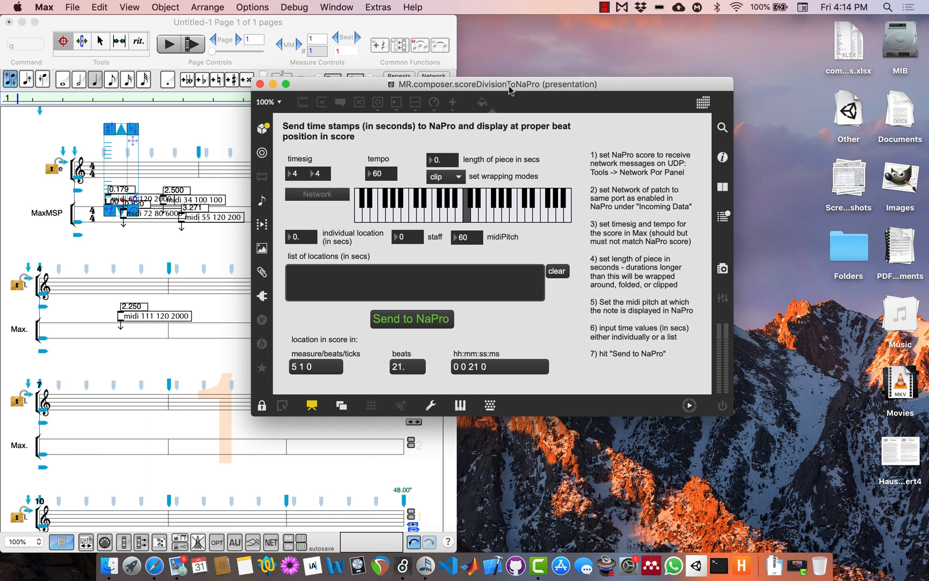
# Step: Move the scoreDivisionToNaPro window clear of the score and set the length of piece to 128 seconds
pyautogui.moveTo(508, 84); pyautogui.dragTo(723, 223)
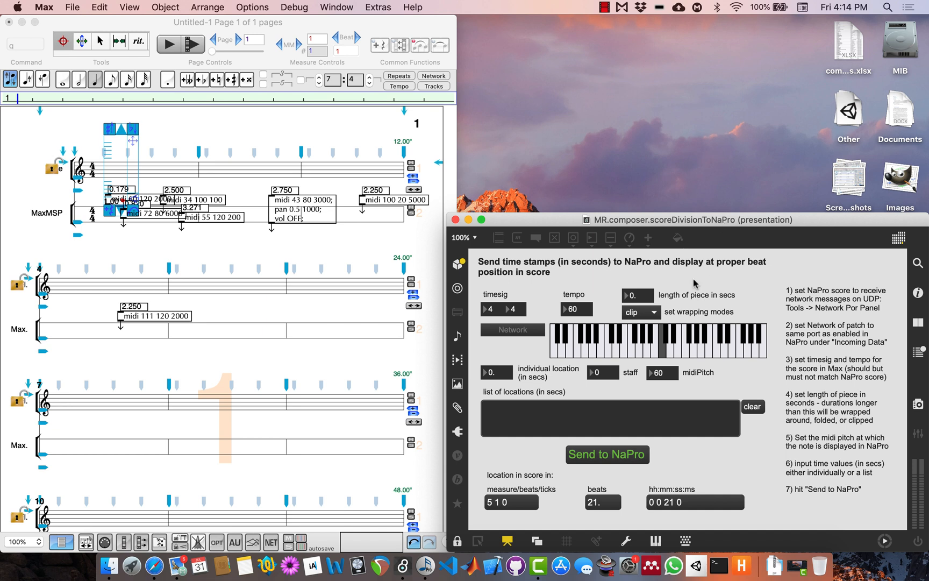
pyautogui.click(643, 296)
pyautogui.write('128')
pyautogui.press('Return')
pyautogui.click(622, 408)
pyautogui.write('023')
pyautogui.press('BackSpace')
pyautogui.press('BackSpace')
pyautogui.write('20 31 44 56 63 69 77 84 90 98 110')
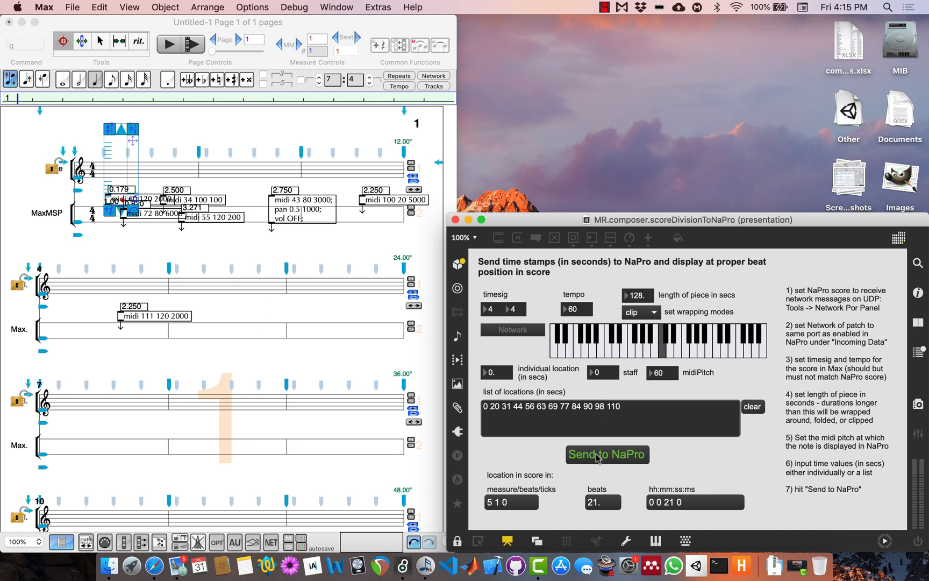
pyautogui.click(615, 459)
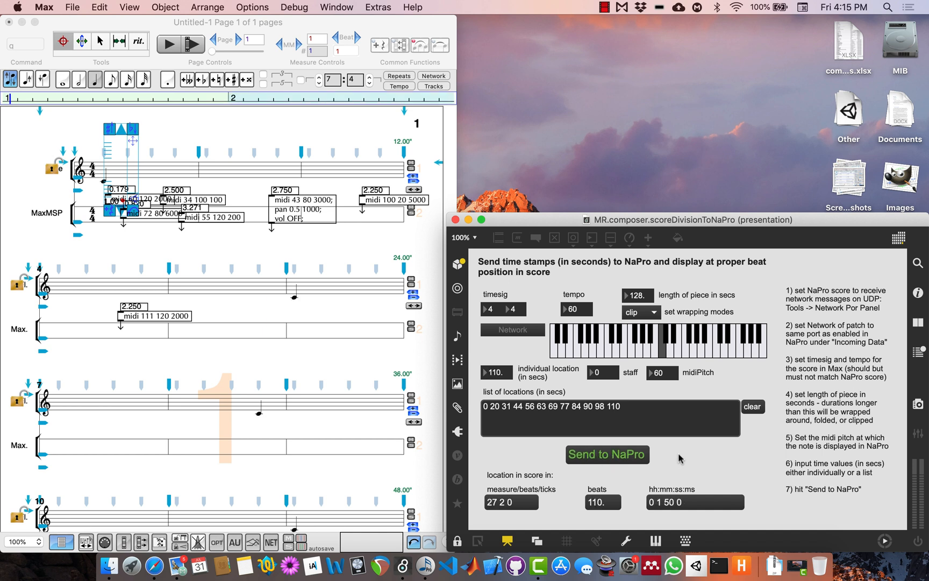
# Step: Select the received notes one by one with the selection tool and examine their positions in the score
pyautogui.click(149, 163)
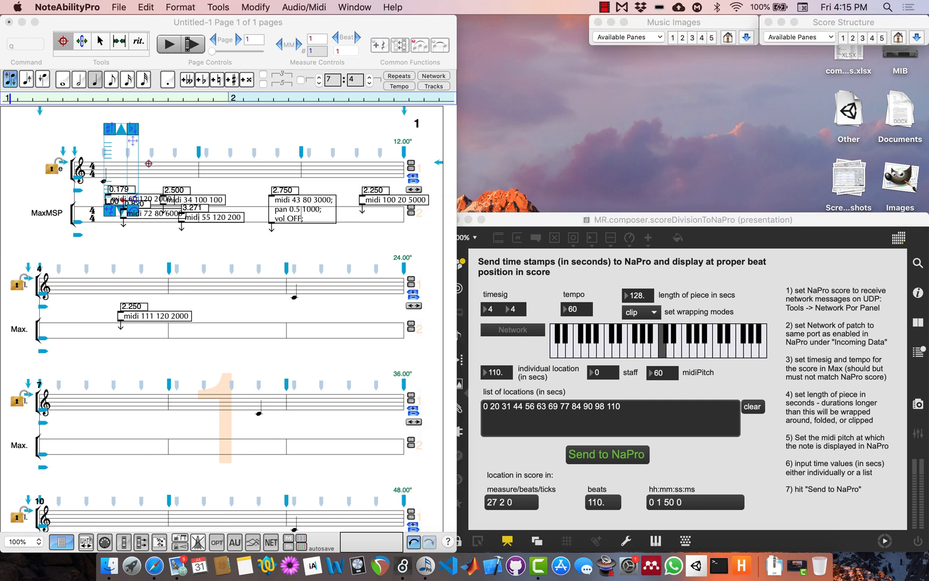
pyautogui.click(100, 43)
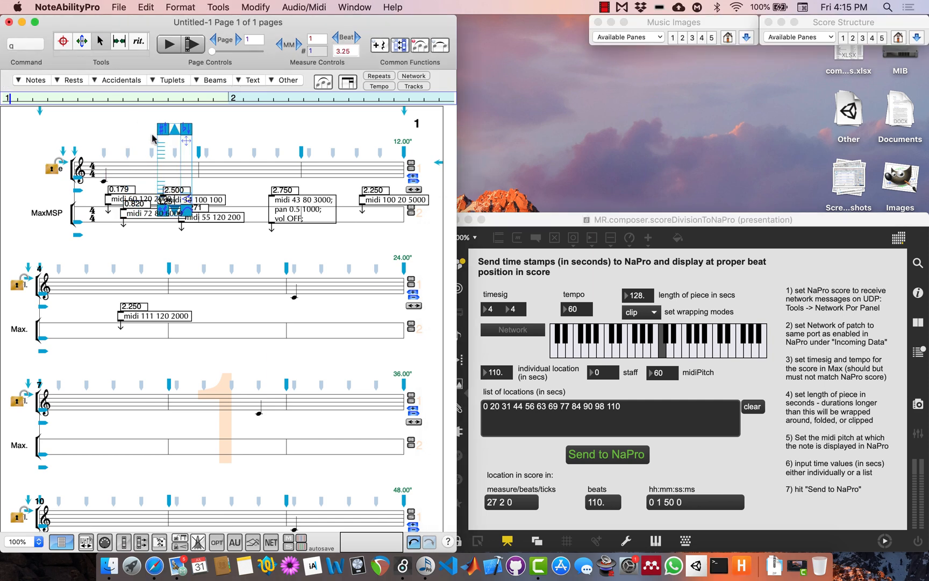
pyautogui.moveTo(98, 162); pyautogui.dragTo(128, 176)
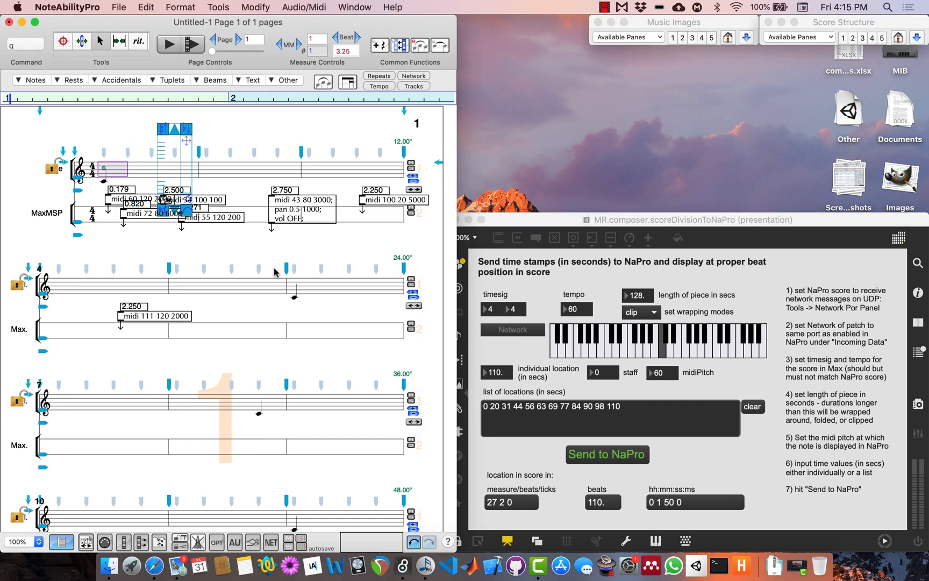
pyautogui.moveTo(283, 269); pyautogui.dragTo(317, 291)
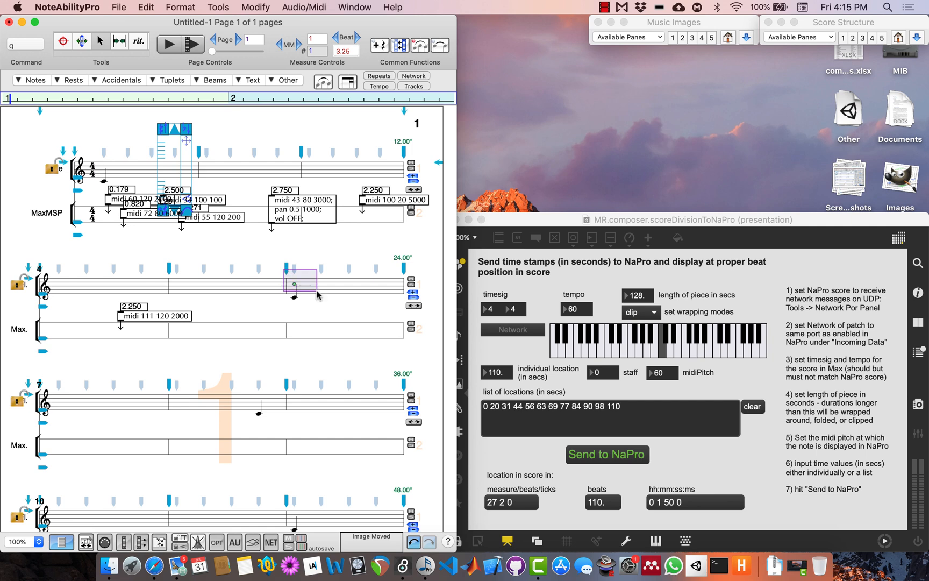
pyautogui.moveTo(247, 390); pyautogui.dragTo(273, 406)
pyautogui.scroll(-5, 273, 407)
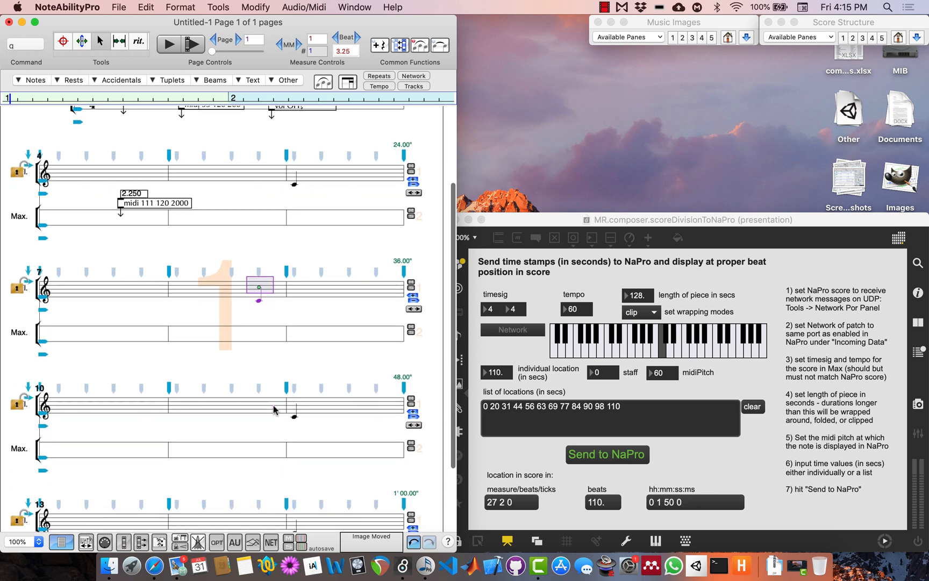
pyautogui.scroll(5, 273, 409)
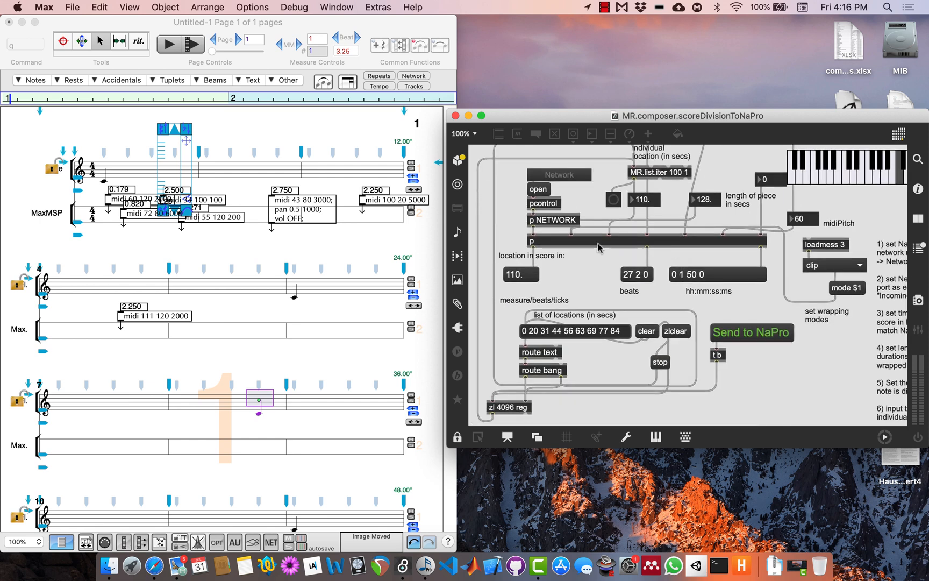
# Step: Open the p subpatch of scoreDivisionToNaPro and examine how it builds the rnote list for udpsend localhost 3002
pyautogui.doubleClick(598, 247)
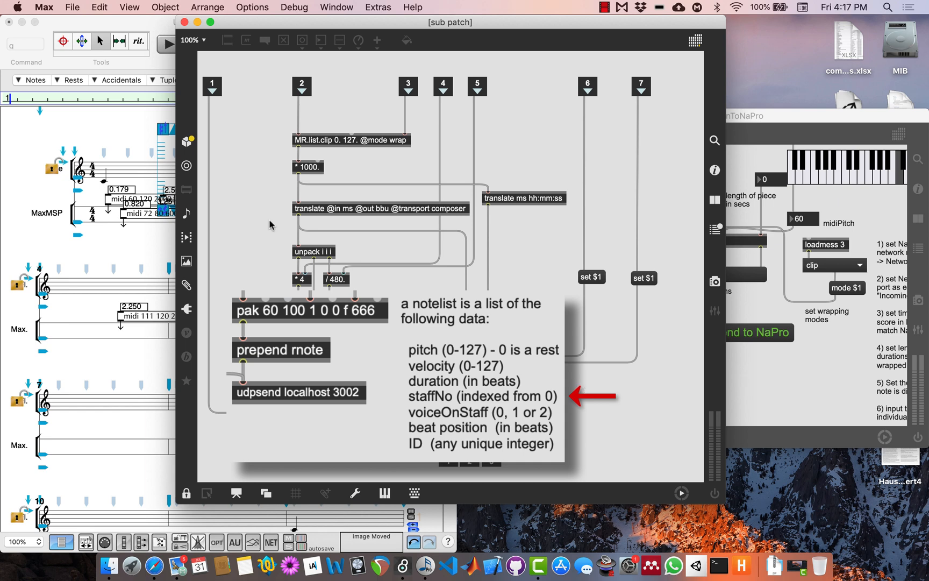
# Step: Compare the staves in the score with the staffNo and voiceOnStaff entries of the rnote list in the subpatch
pyautogui.click(143, 158)
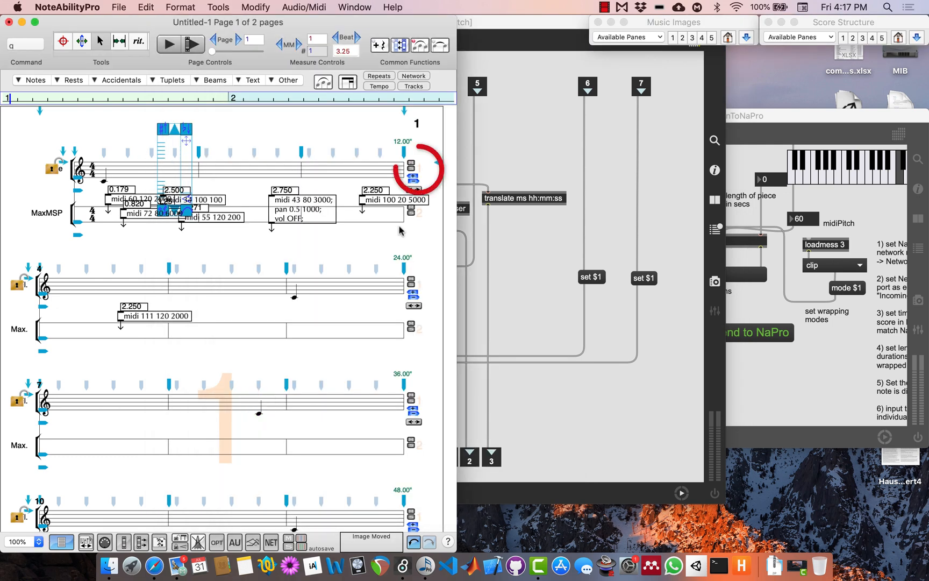
pyautogui.click(500, 156)
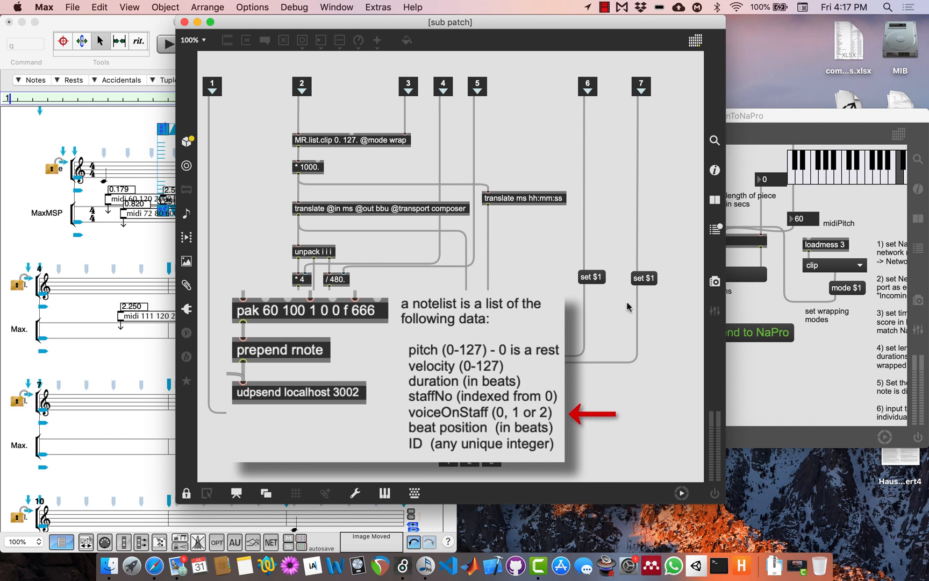
pyautogui.click(143, 31)
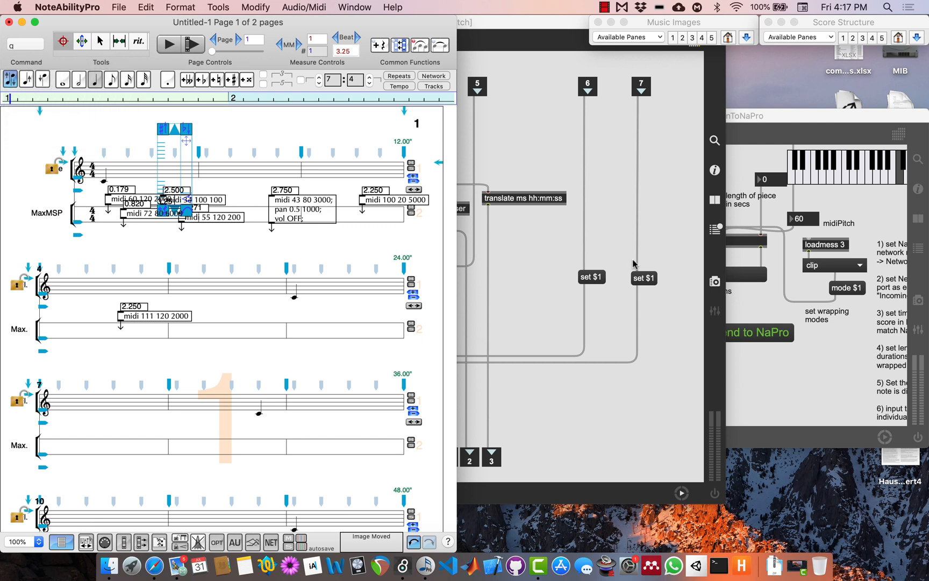
pyautogui.click(612, 334)
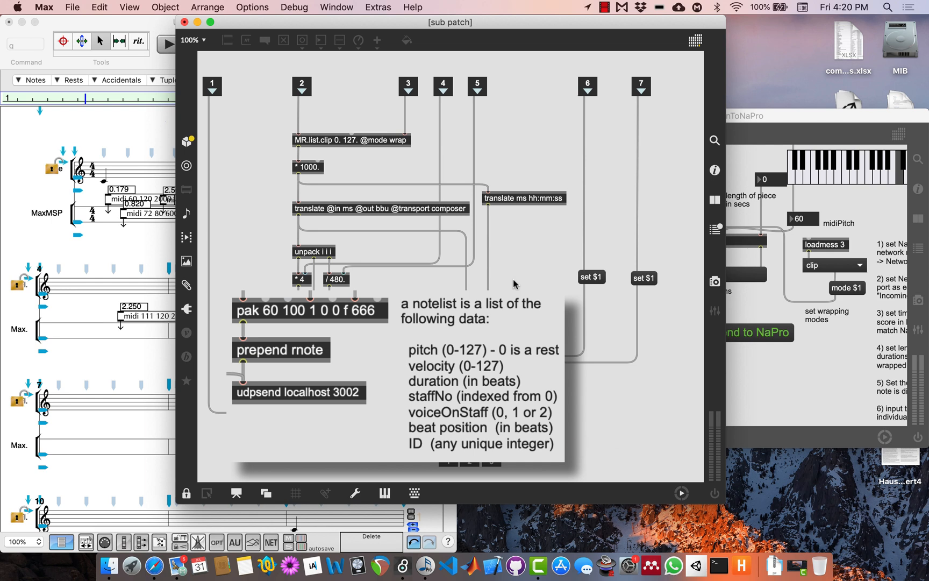
# Step: Close the subpatch and return the scoreDivisionToNaPro patch to presentation mode
pyautogui.click(184, 23)
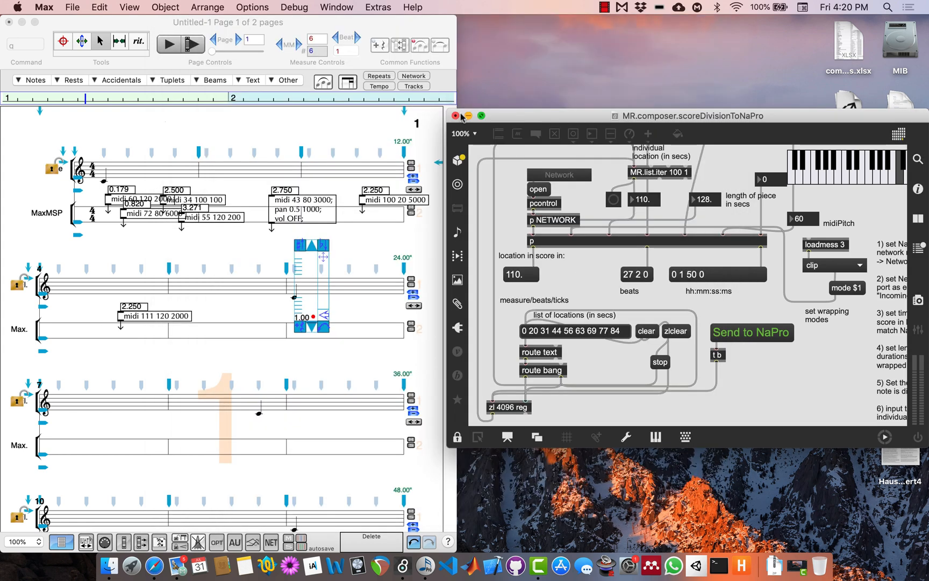
pyautogui.press('super+alt+e')
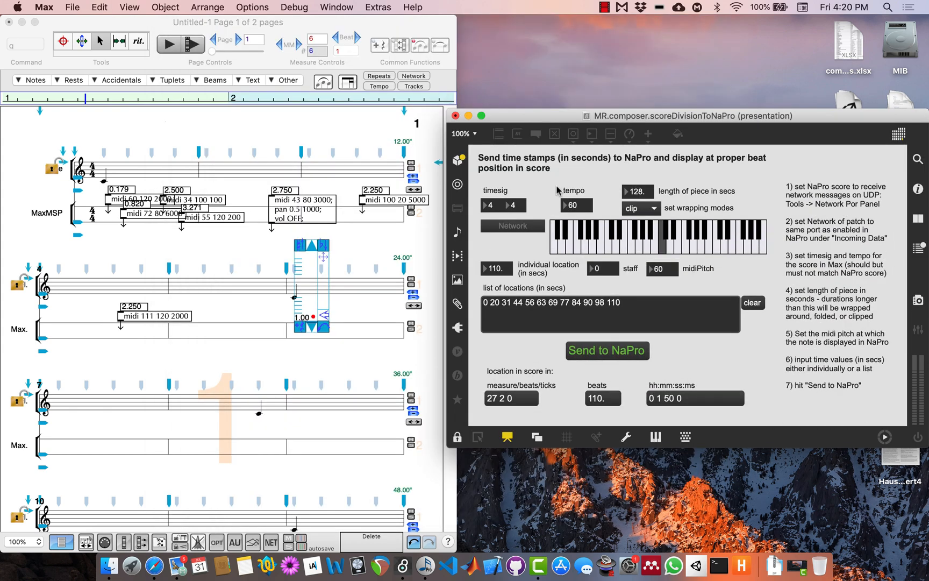
# Step: Create a new patcher beside the score and place a udpsend localhost 3002 object in its lower part
pyautogui.press('super+n')
pyautogui.moveTo(351, 44); pyautogui.dragTo(773, 185)
pyautogui.write('n')
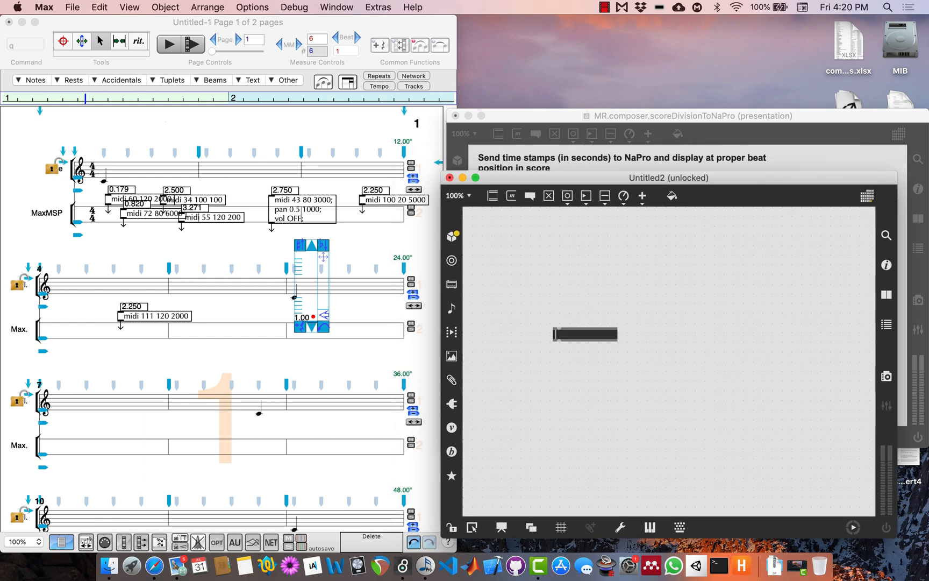
pyautogui.write('udpsend')
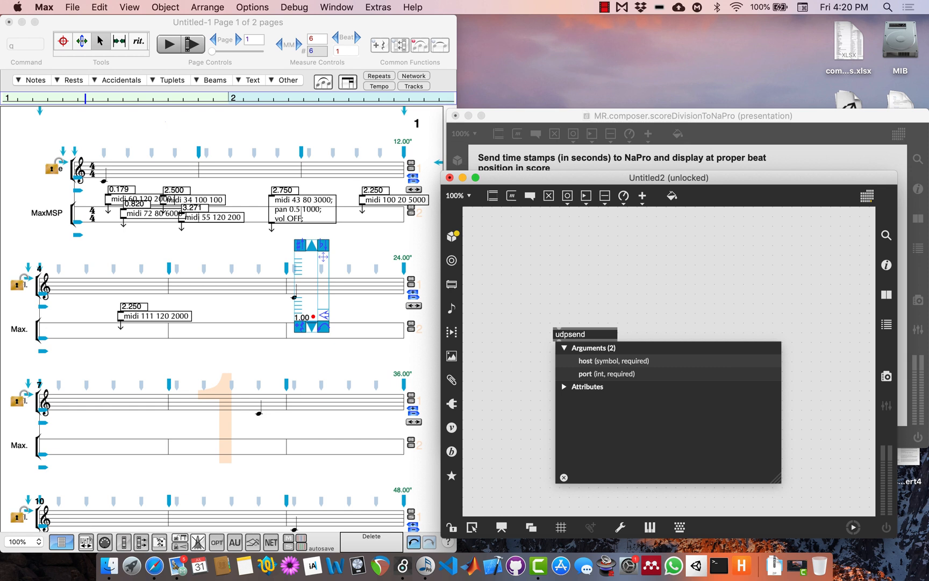
pyautogui.write(' 300')
pyautogui.write('2')
pyautogui.write('localhost')
pyautogui.click(569, 290)
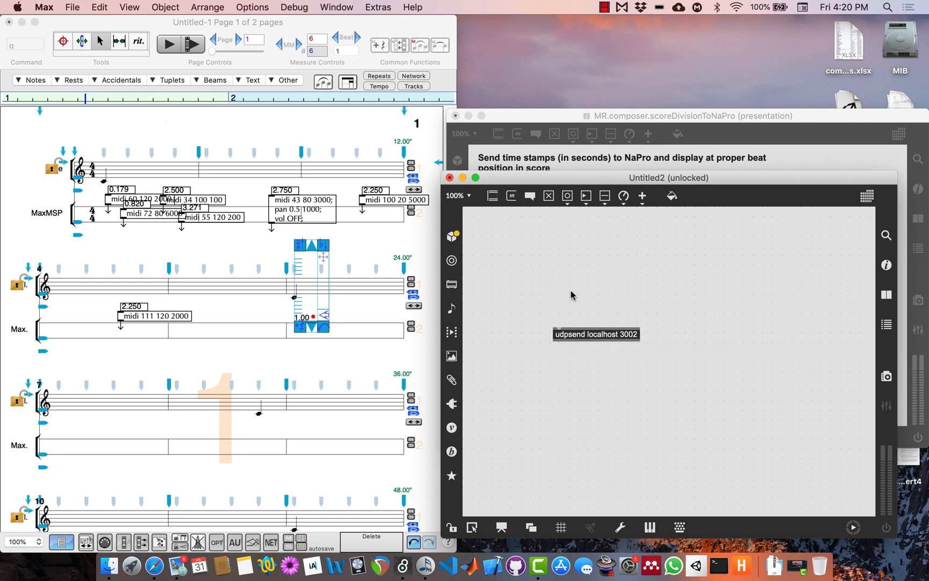
pyautogui.moveTo(572, 343); pyautogui.dragTo(538, 428)
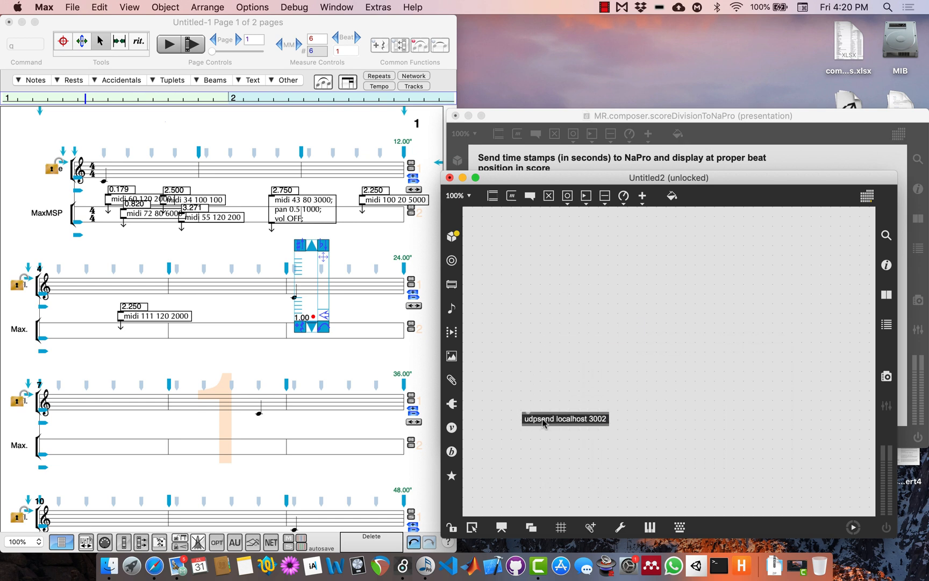
# Step: Add a prepend rnote object directly above udpsend localhost 3002, feeding into it
pyautogui.click(515, 370)
pyautogui.write('nprepend r')
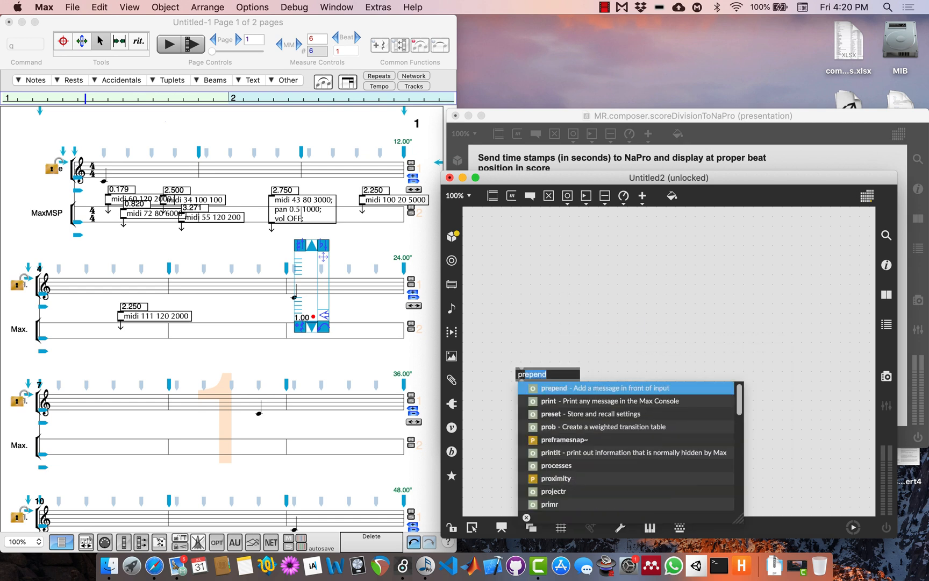
pyautogui.write('note')
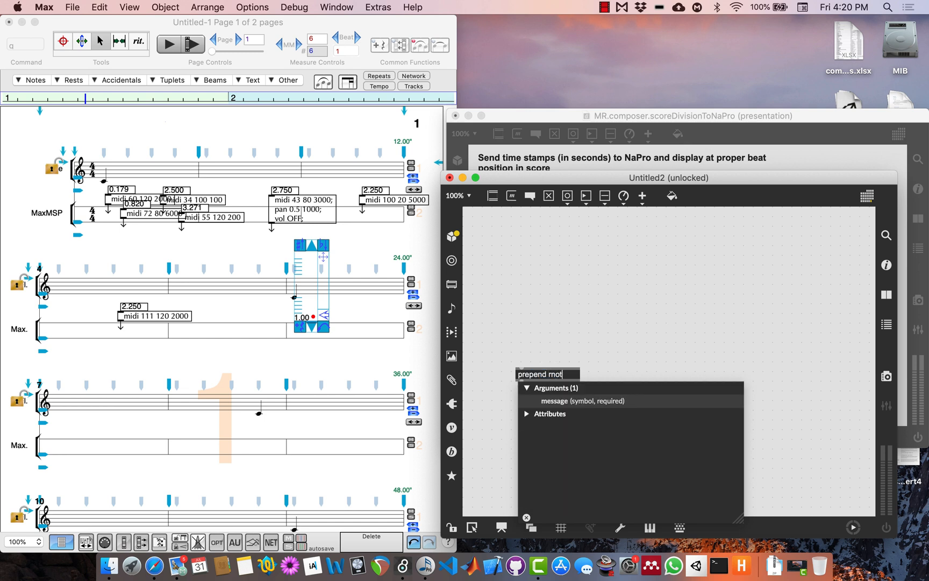
pyautogui.click(514, 333)
pyautogui.moveTo(518, 379)
pyautogui.mouseDown()
pyautogui.moveTo(525, 414)
pyautogui.moveTo(541, 405)
pyautogui.mouseUp()
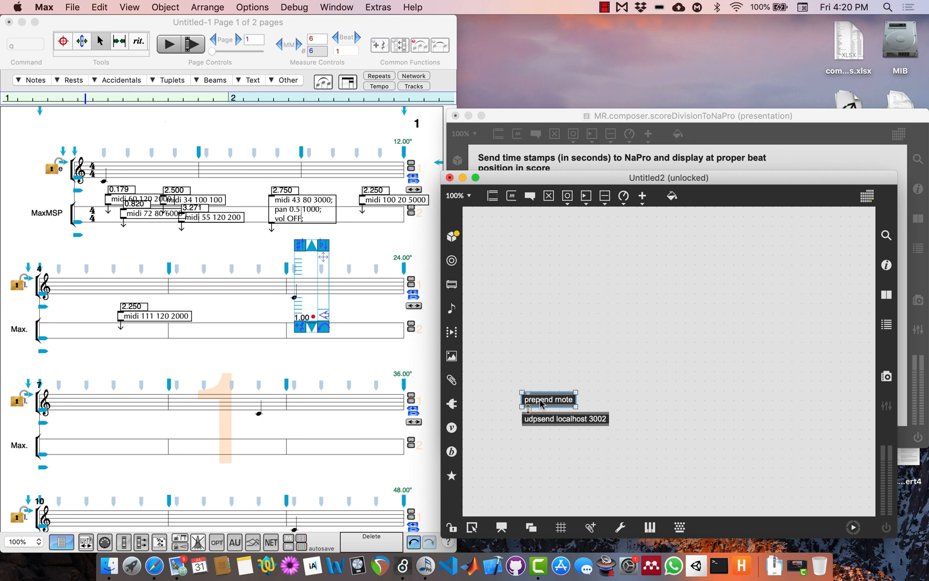
pyautogui.click(523, 371)
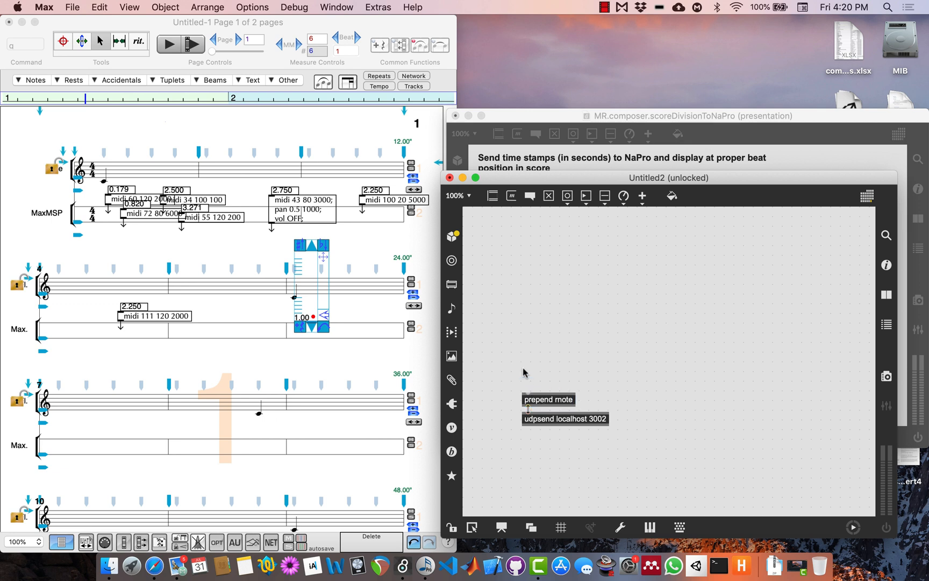
pyautogui.press('n')
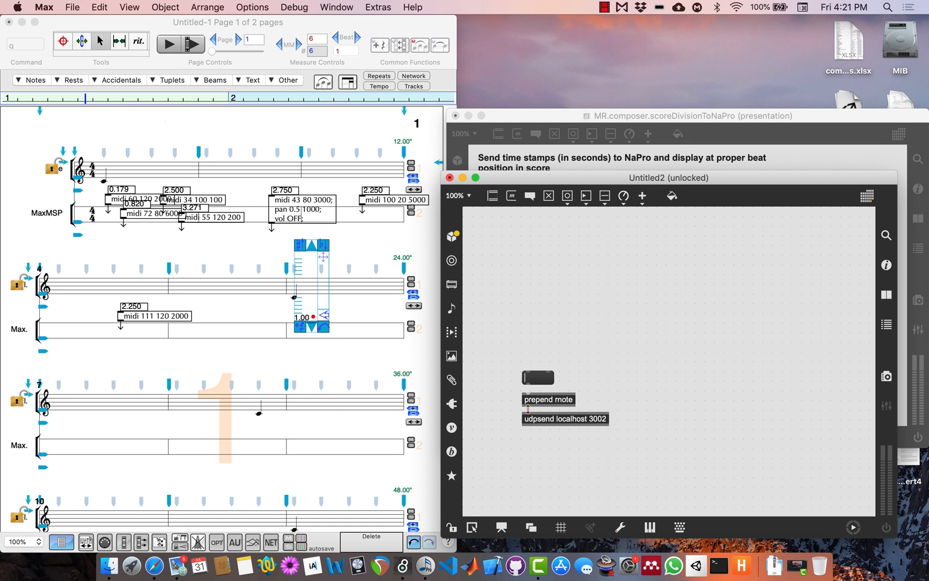
pyautogui.write('64 100 4 0 0')
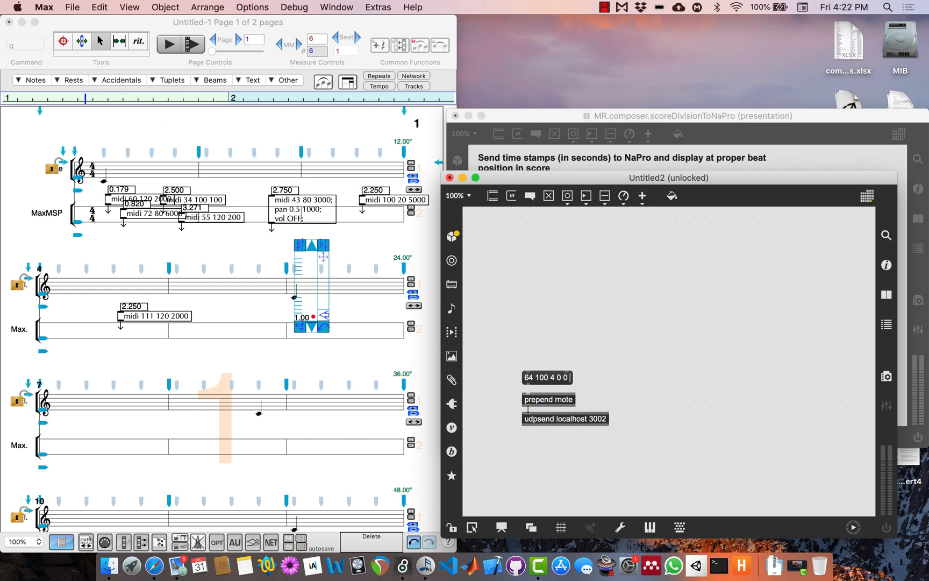
pyautogui.write('12 1')
pyautogui.click(548, 380)
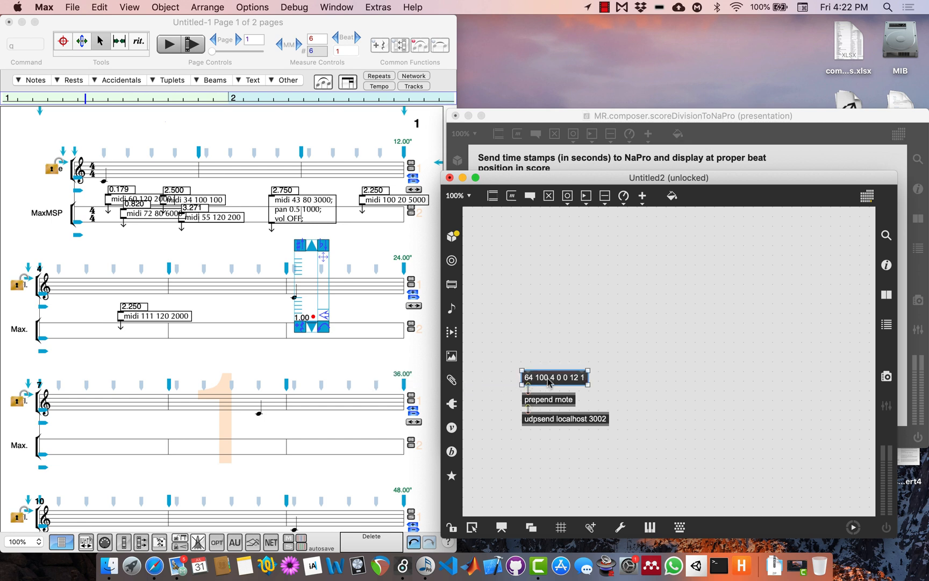
pyautogui.press('super+e')
pyautogui.click(548, 380)
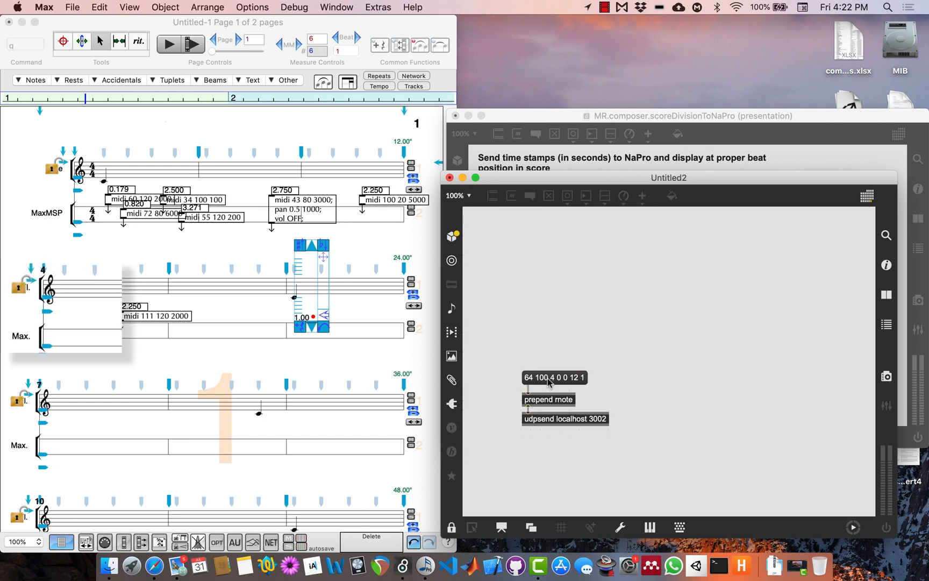